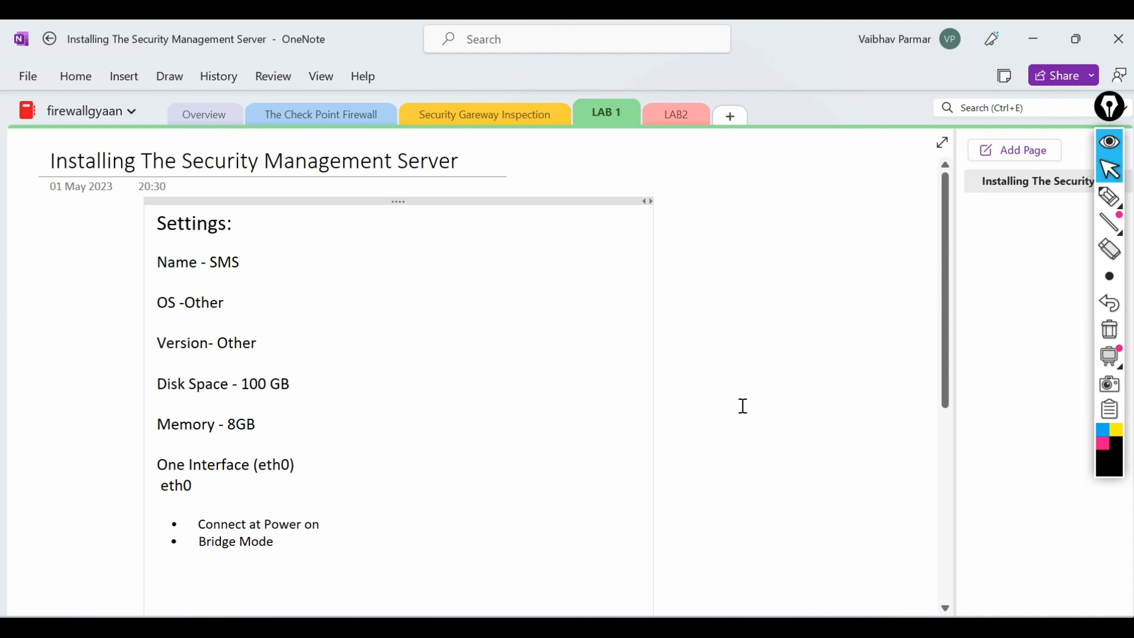
Switch to VMware Workstation's Home tab, glance at the OneNote notes, then restore VMware
mouse_move(742, 612)
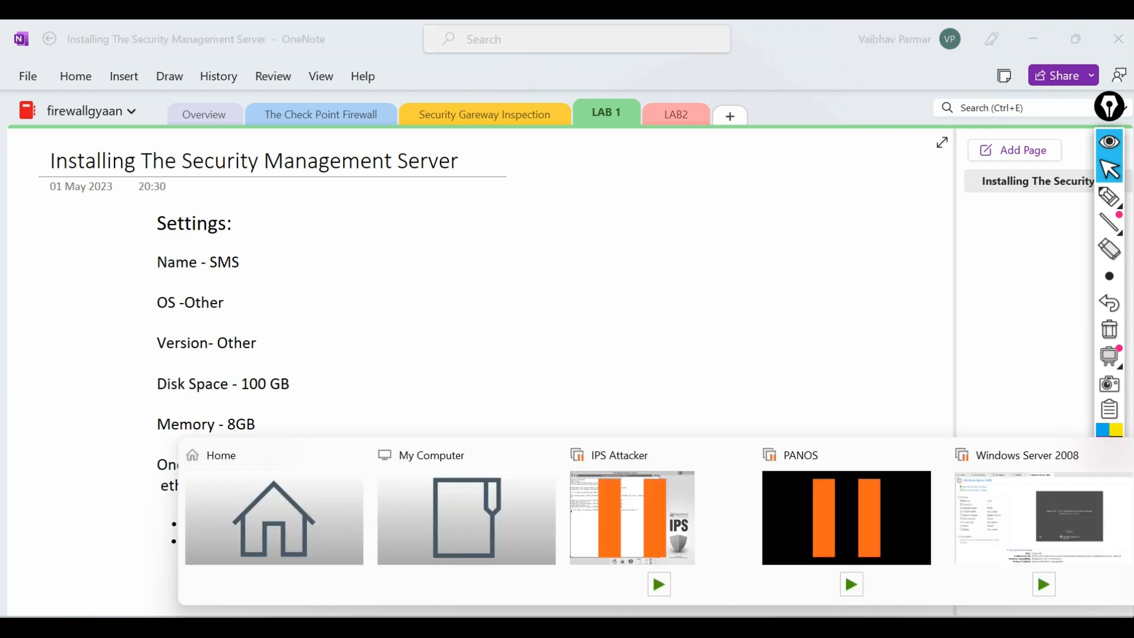
click(234, 523)
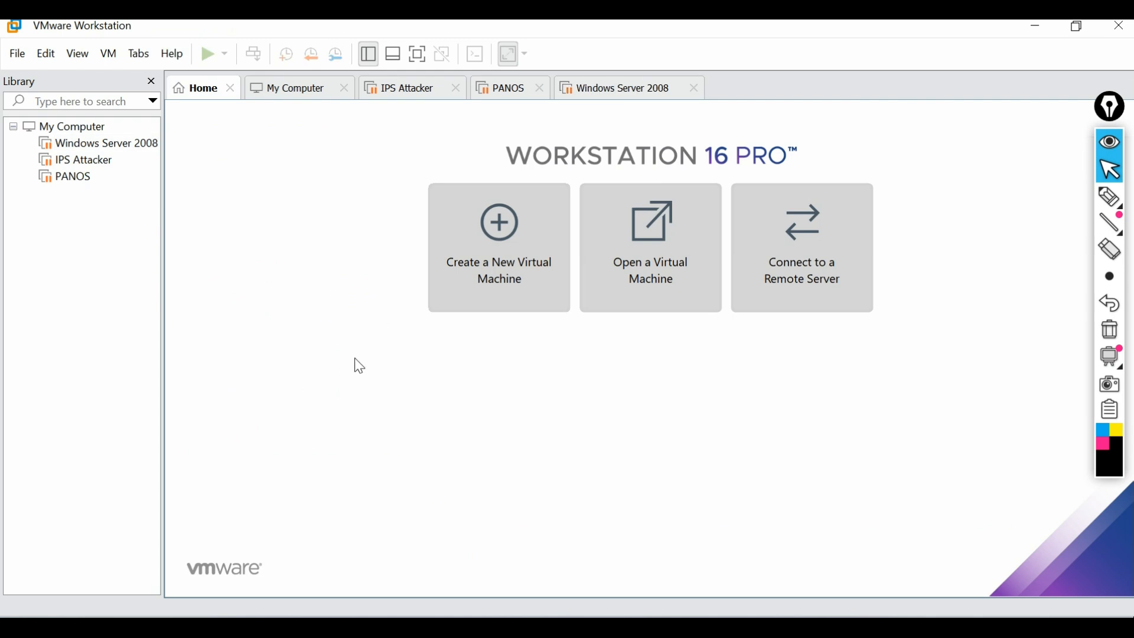
click(1031, 27)
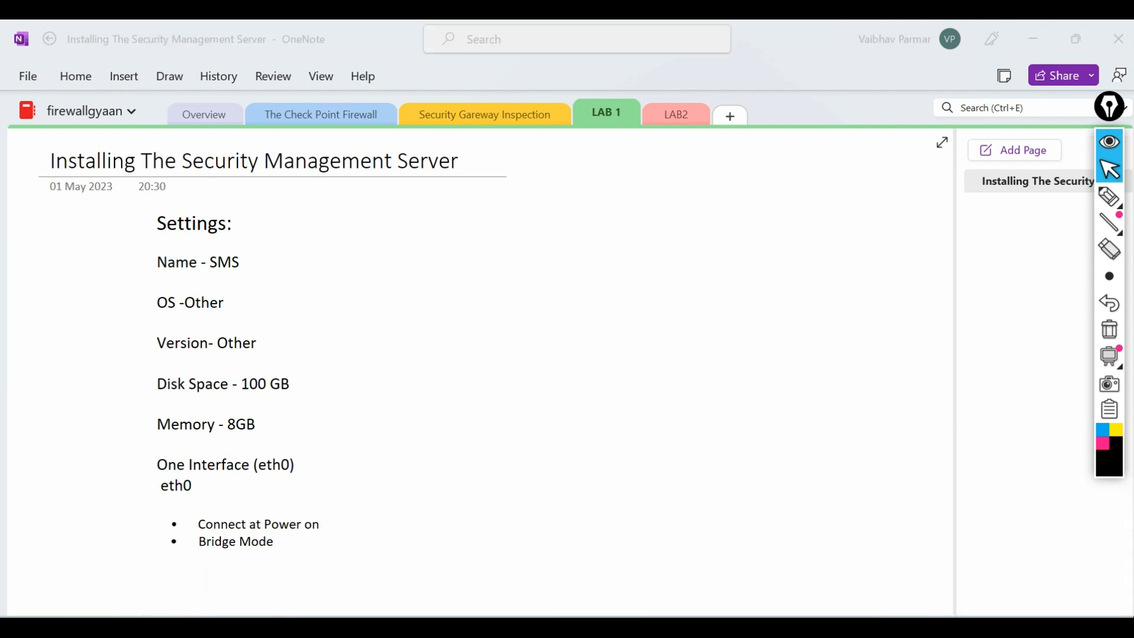
click(399, 537)
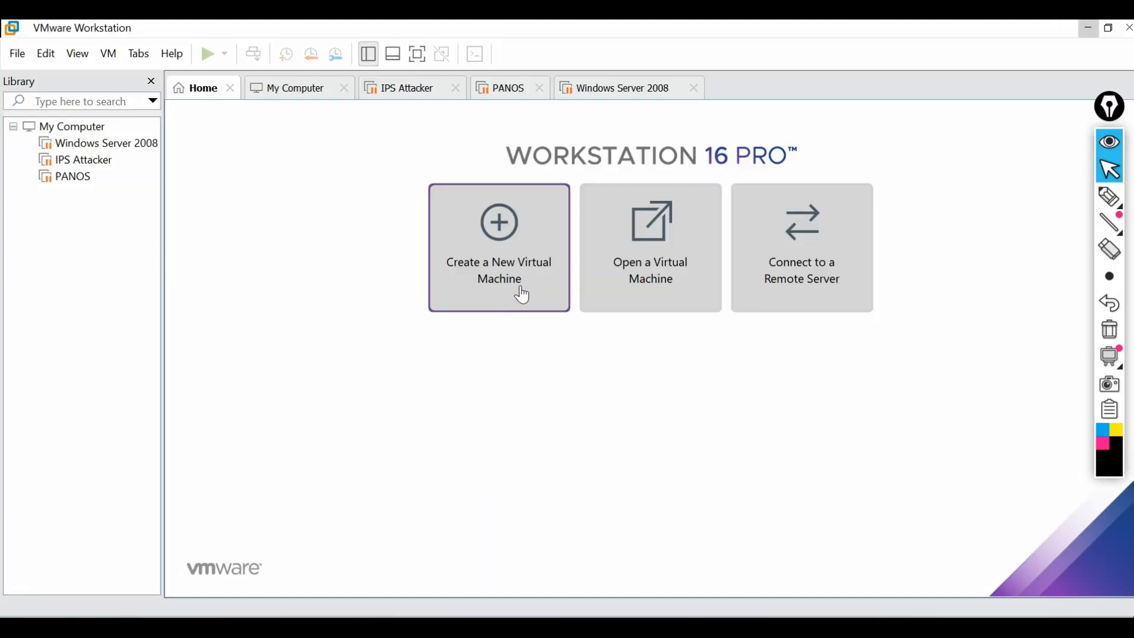
Start a Typical new VM using Desktop\CCMSE Study\OS for LAB\Check_Point_R81.10_T335 as installer disc
click(499, 245)
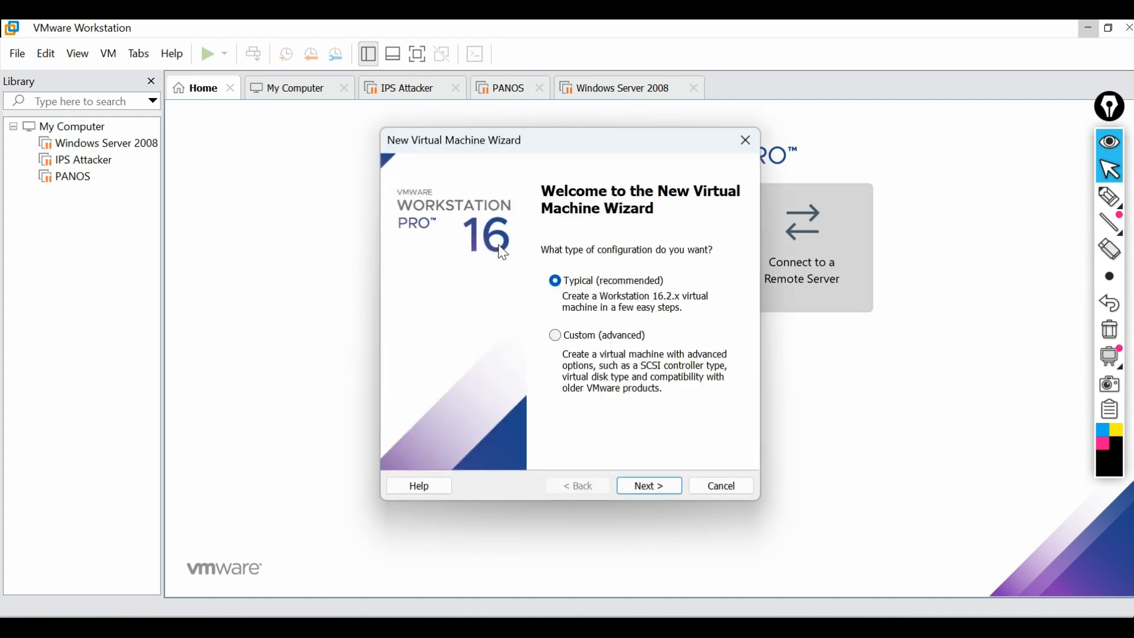
click(647, 491)
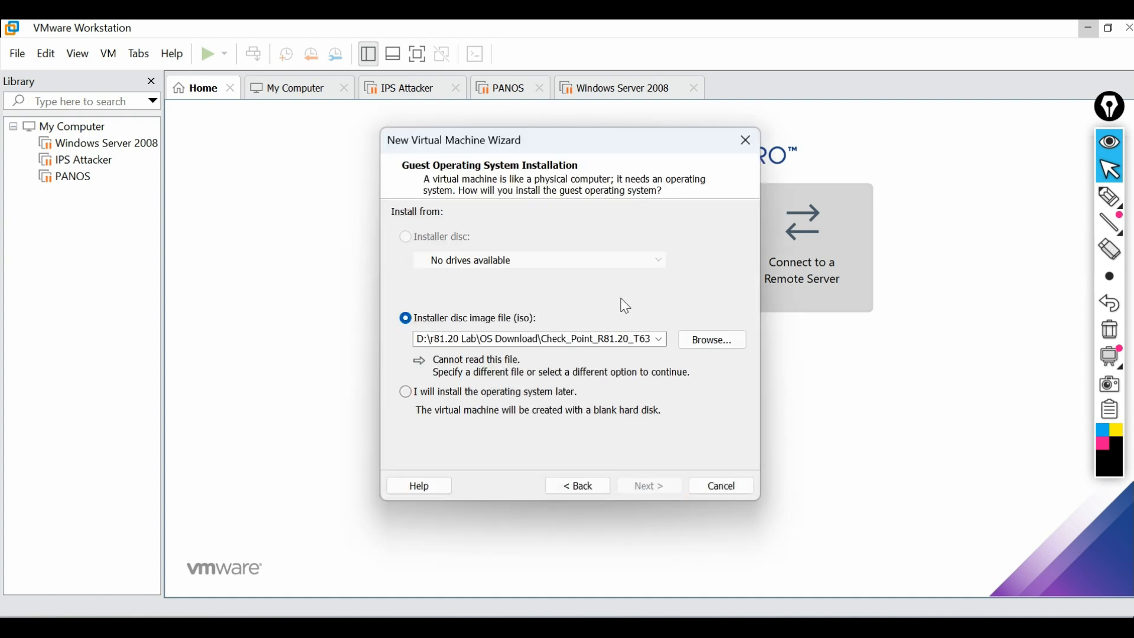
click(712, 341)
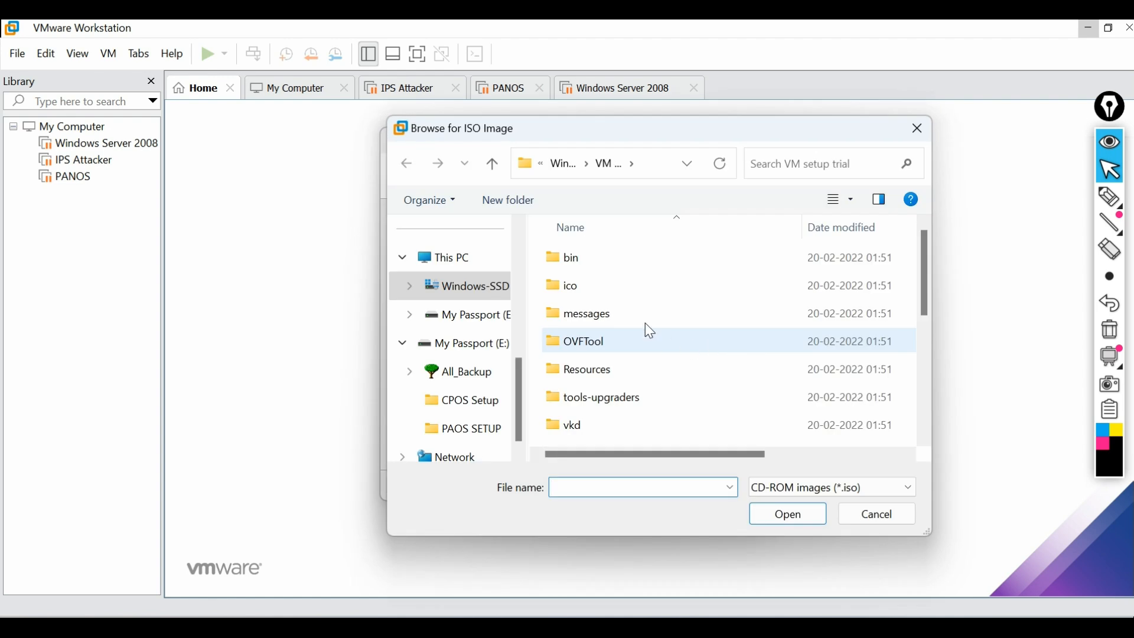
drag(517, 369, 524, 271)
click(469, 258)
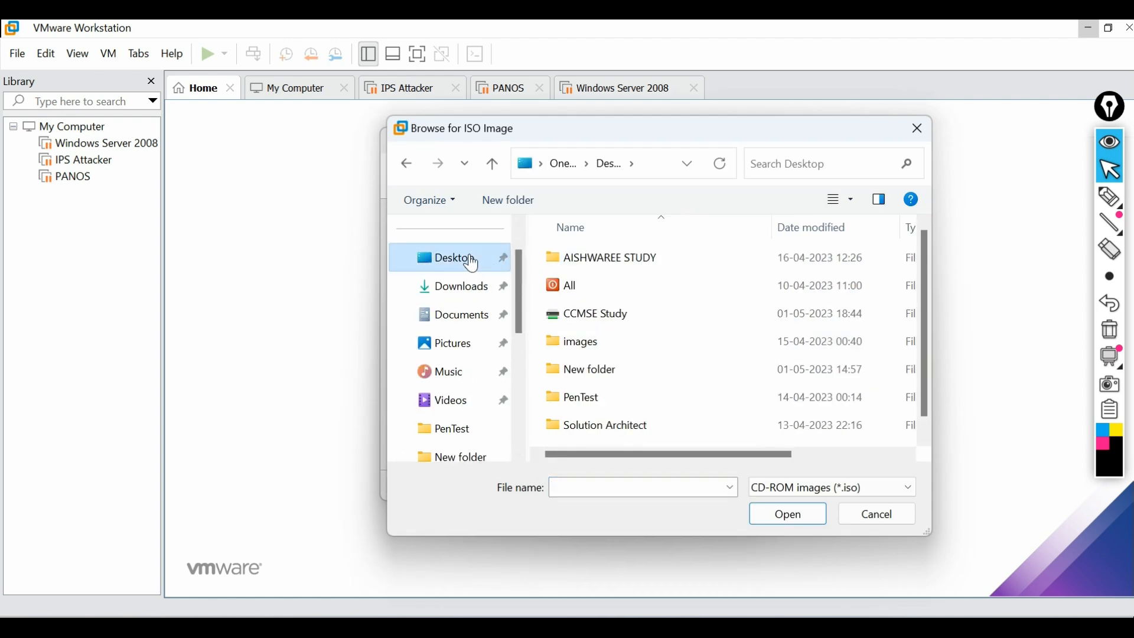
double_click(620, 316)
double_click(608, 274)
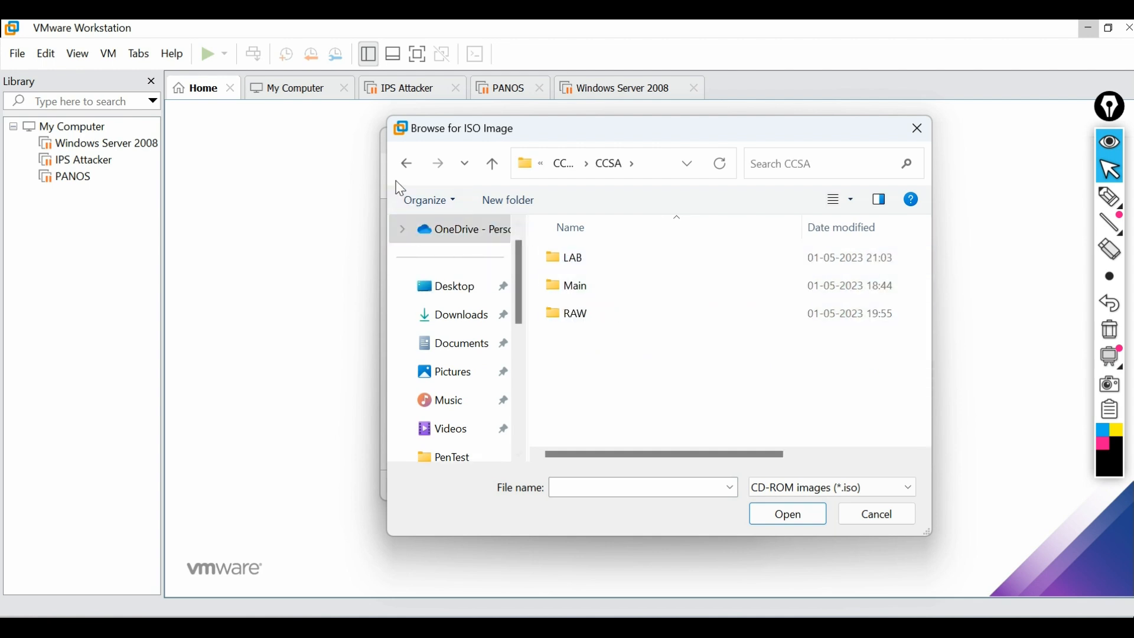
click(407, 166)
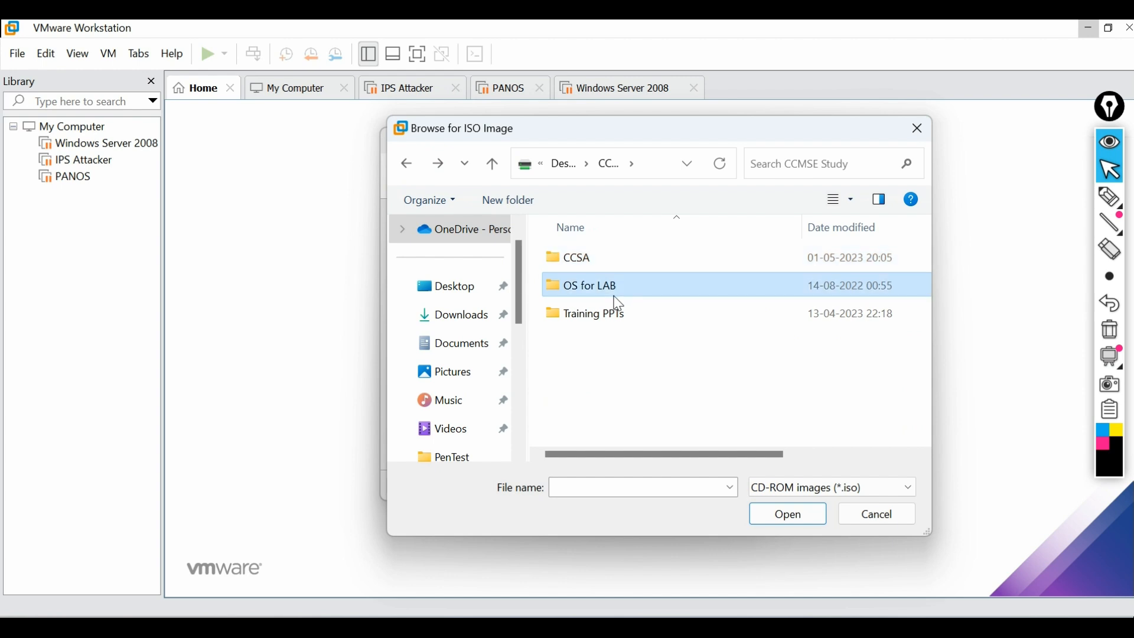
double_click(615, 290)
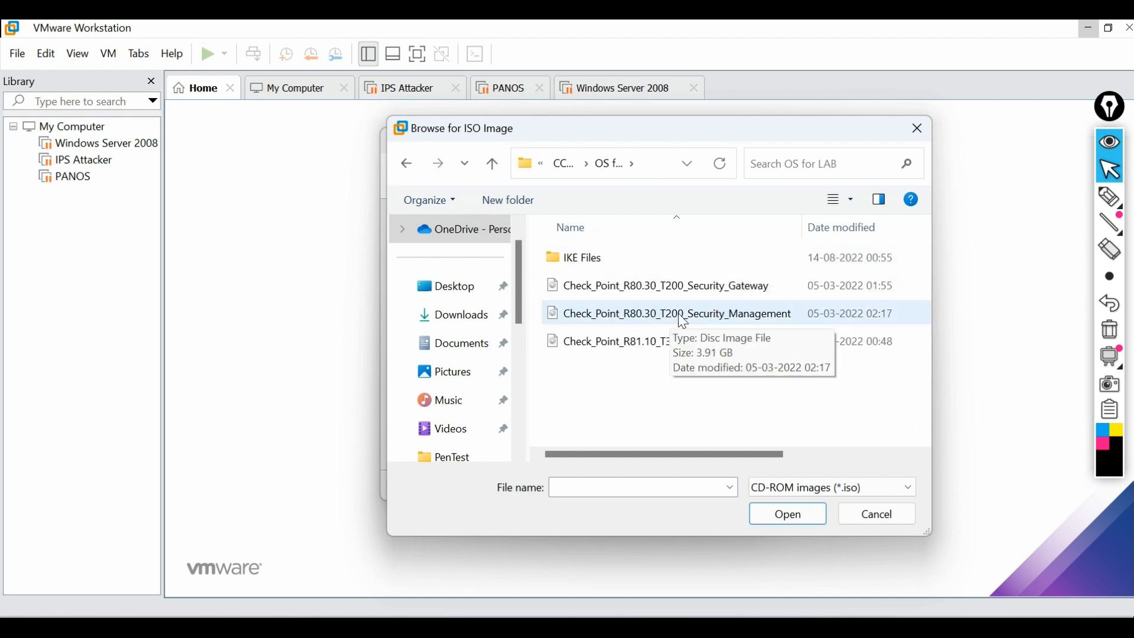
click(637, 348)
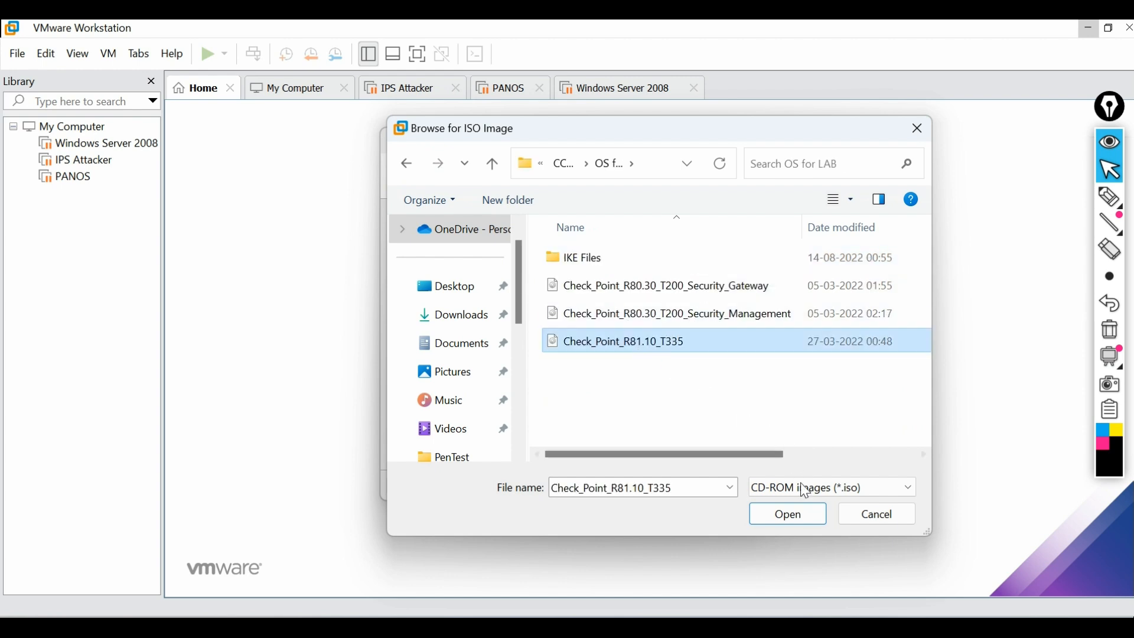
click(805, 514)
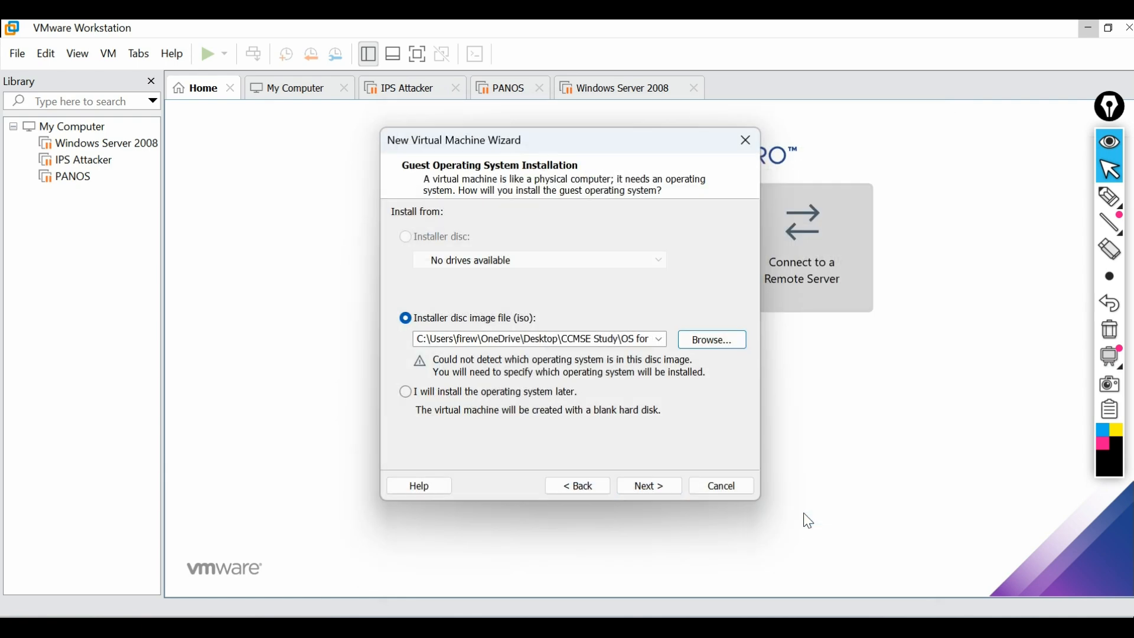
Set the guest operating system to Other with version Other
click(663, 495)
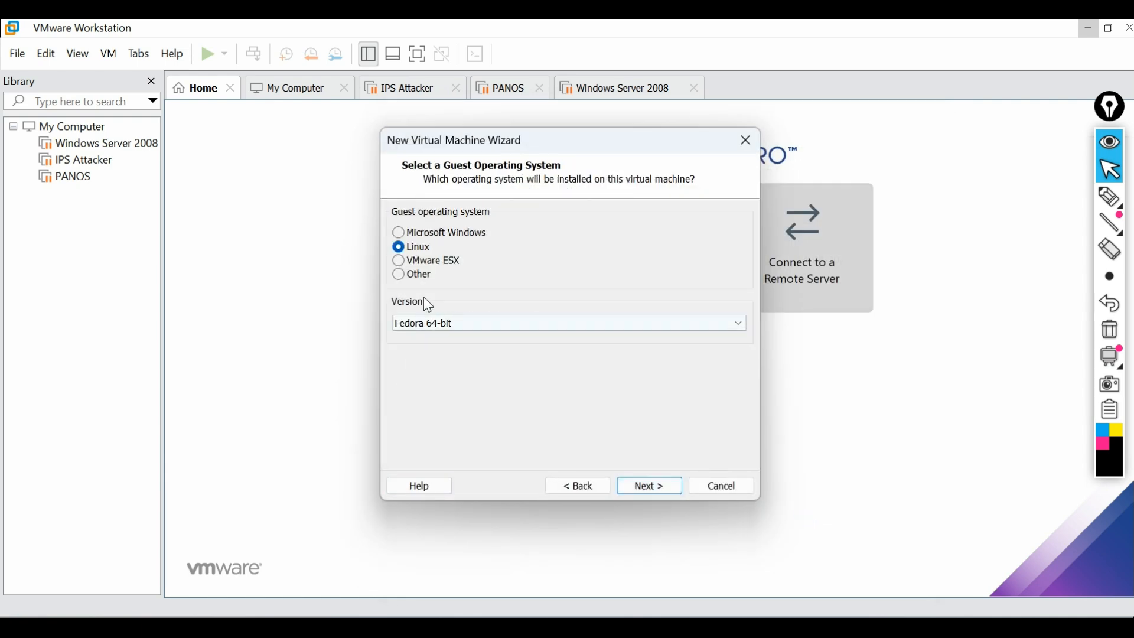
click(402, 277)
click(576, 323)
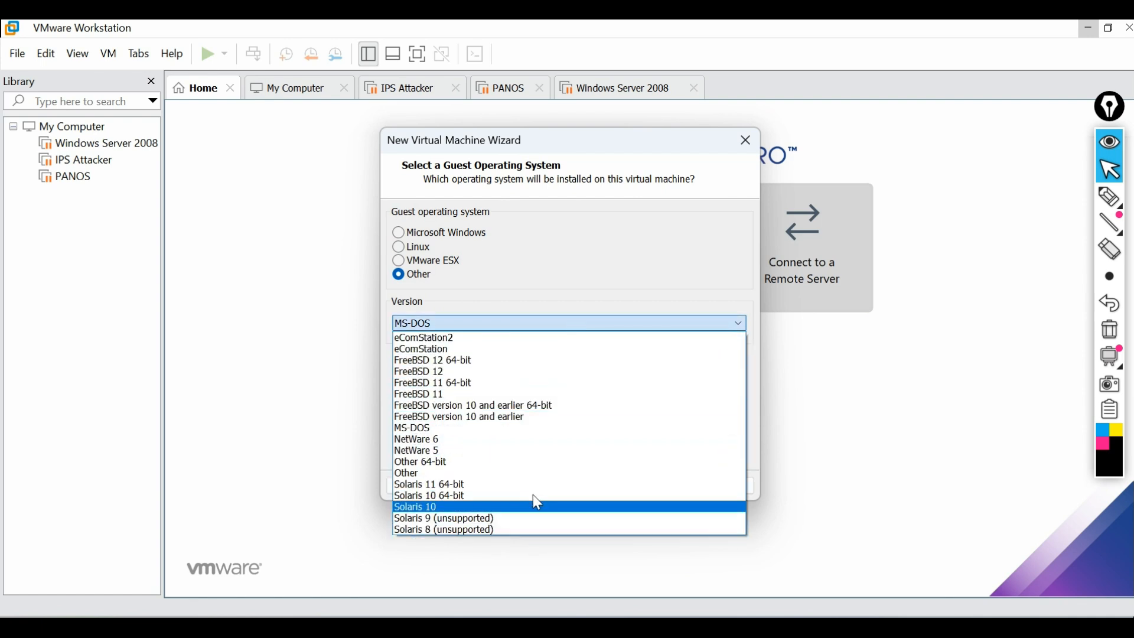
key(Down)
key(Down)
key(Down)
key(Down)
key(Down)
key(Down)
key(Down)
key(Down)
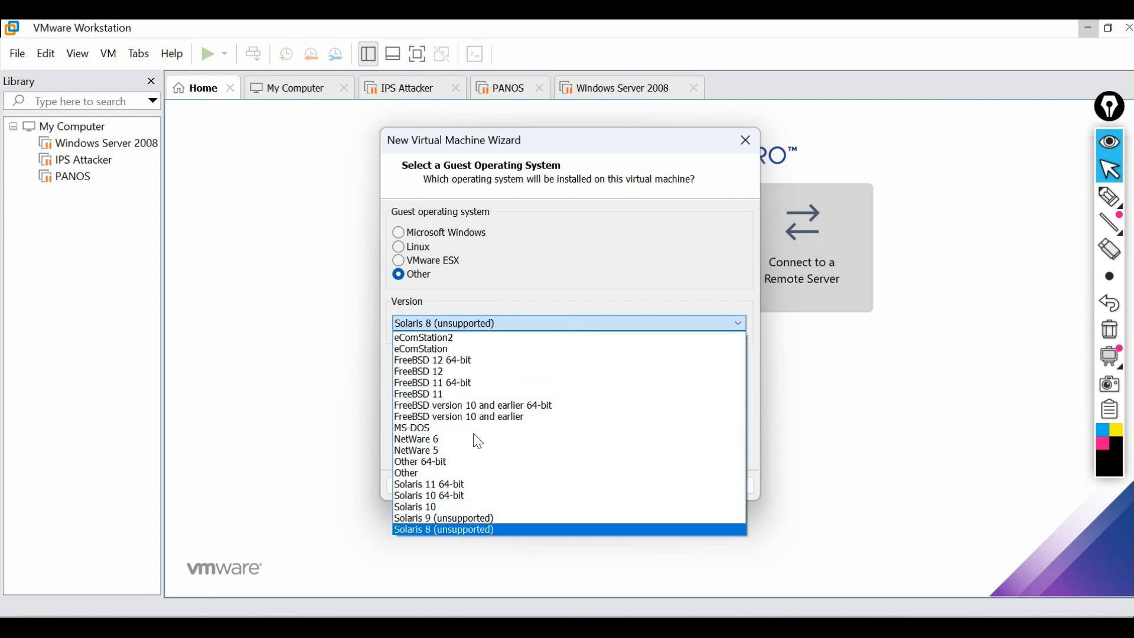
click(416, 473)
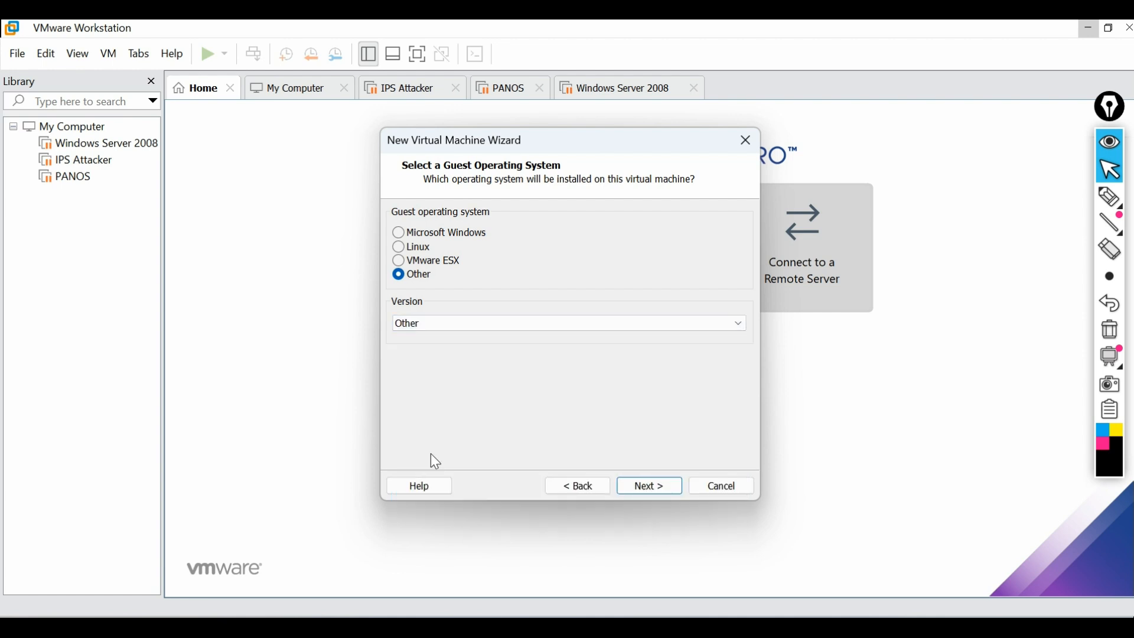
Store the VM in E:\CPOS Setup and set the maximum disk size to 100 GB
click(665, 483)
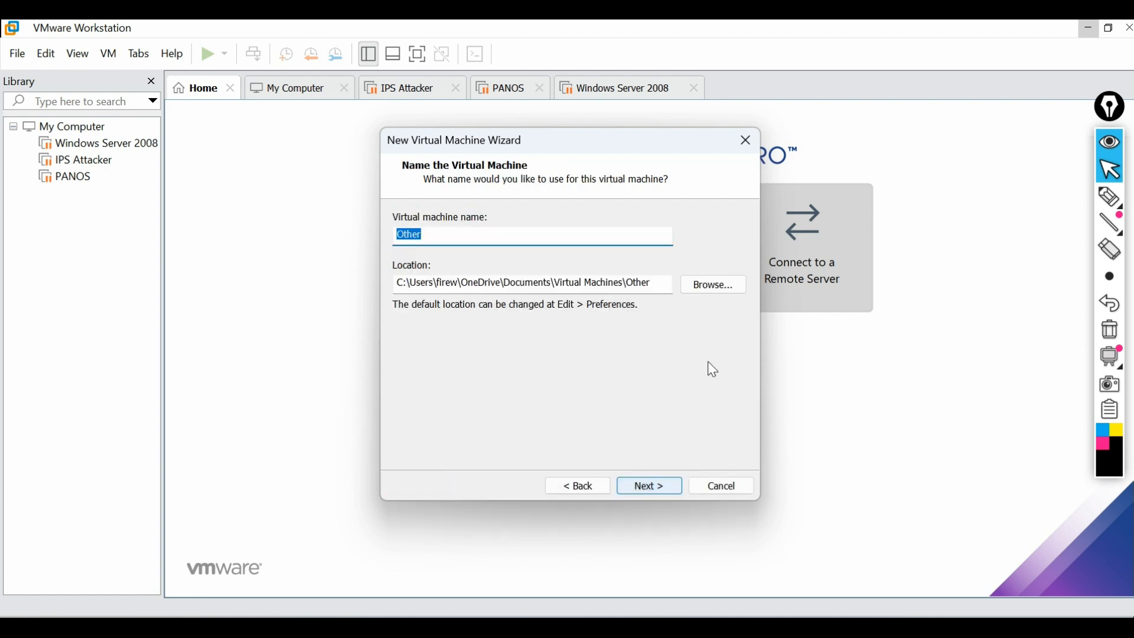
click(720, 290)
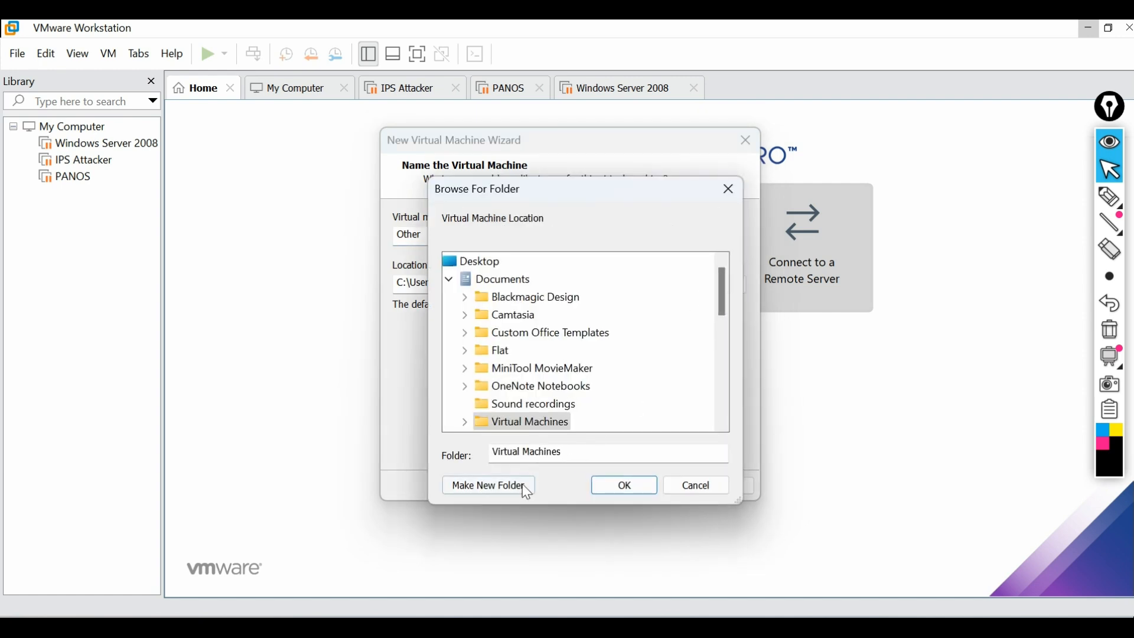
drag(734, 302, 739, 400)
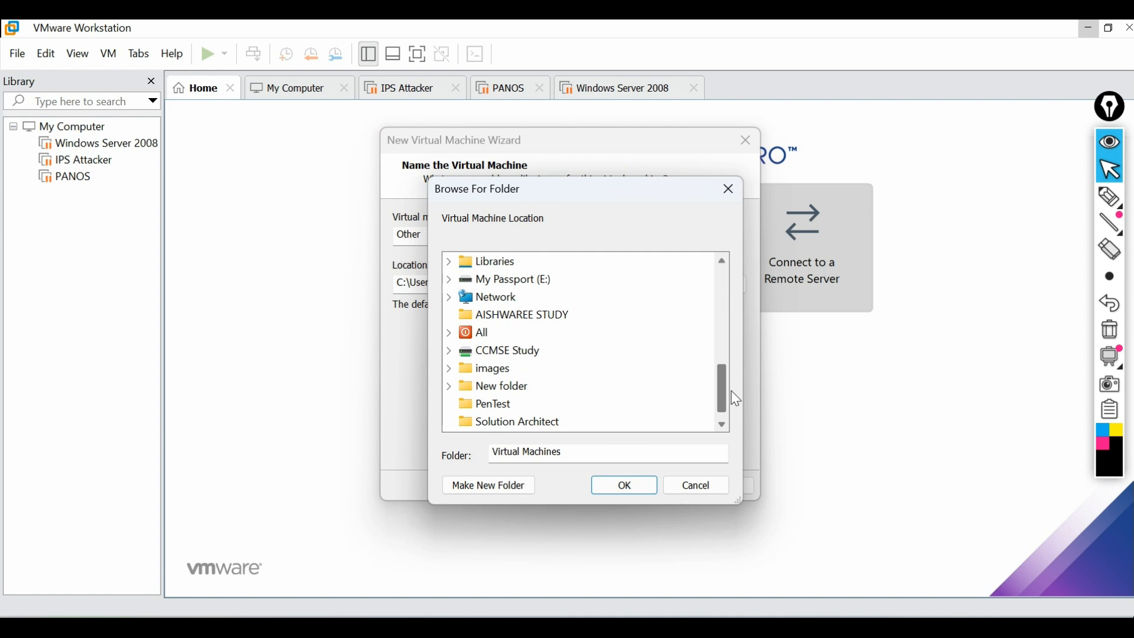
click(519, 282)
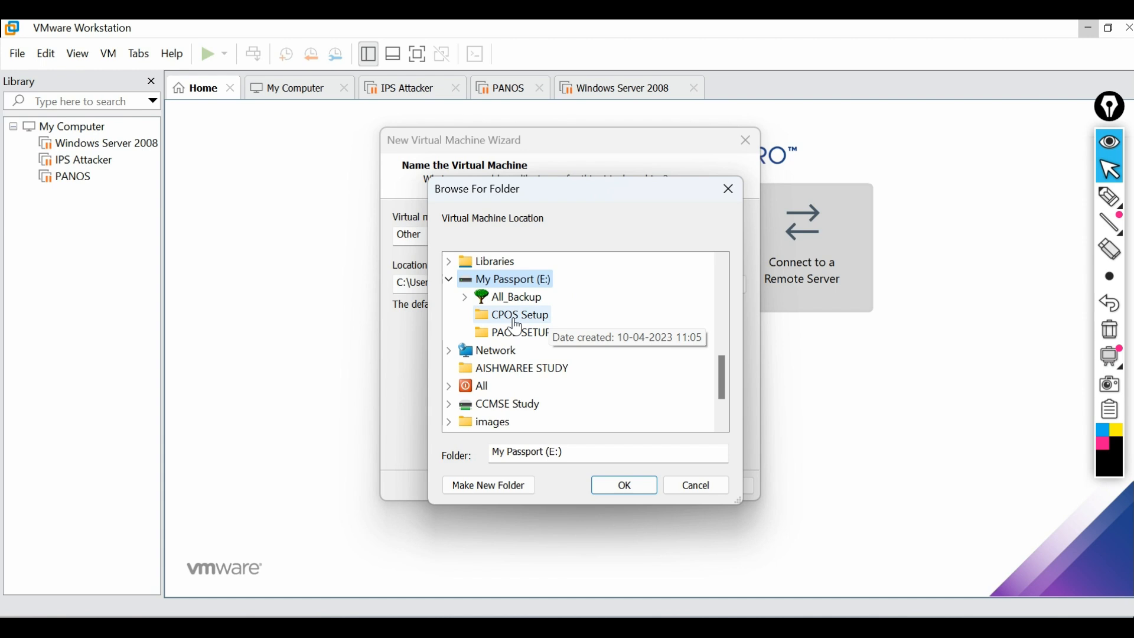
click(515, 323)
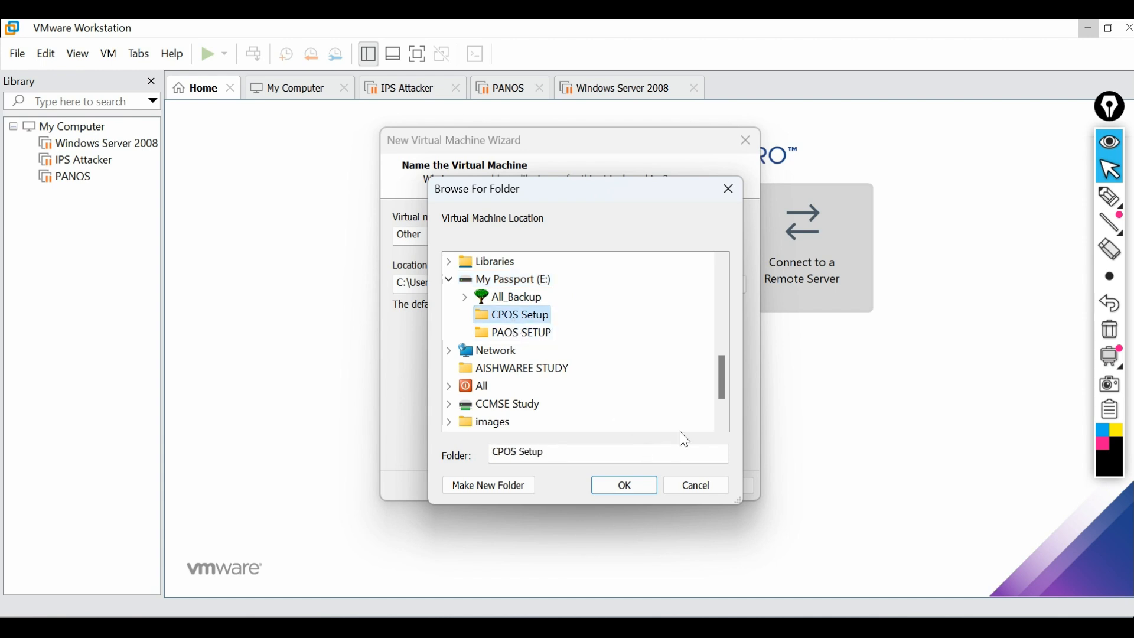
click(634, 484)
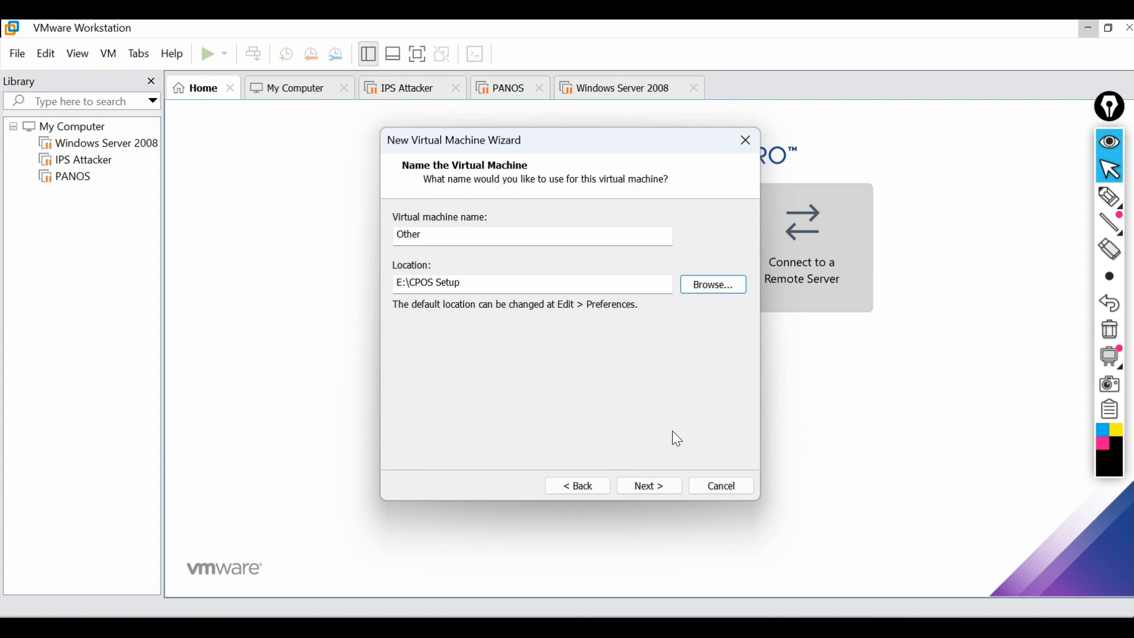
click(661, 483)
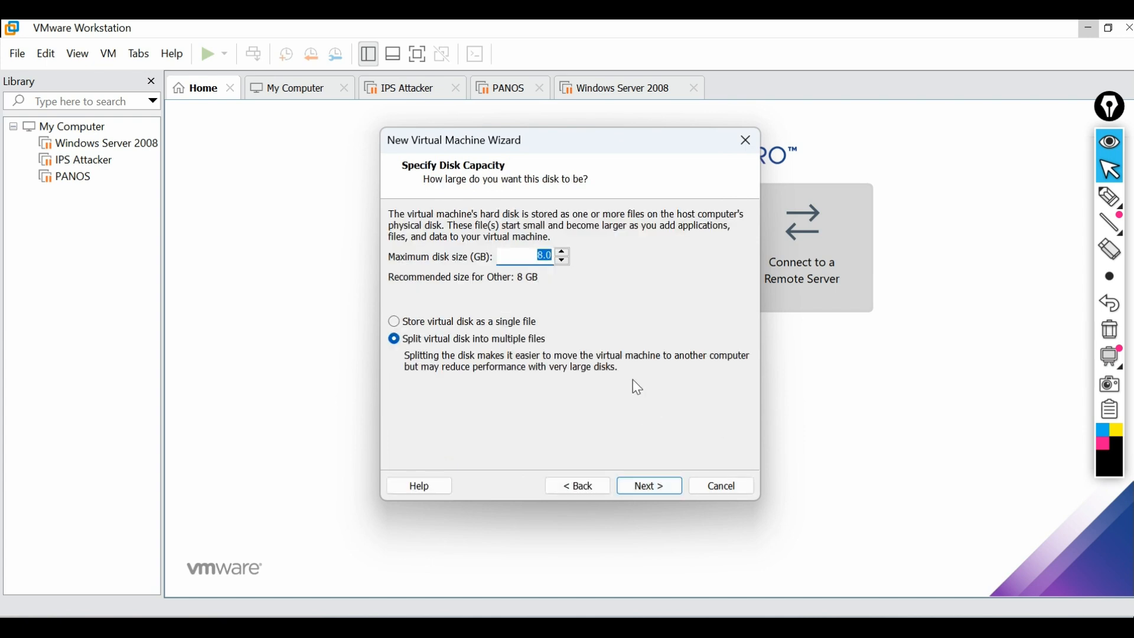
text(100)
Customize the new VM's hardware with 8192 MB of memory
click(656, 484)
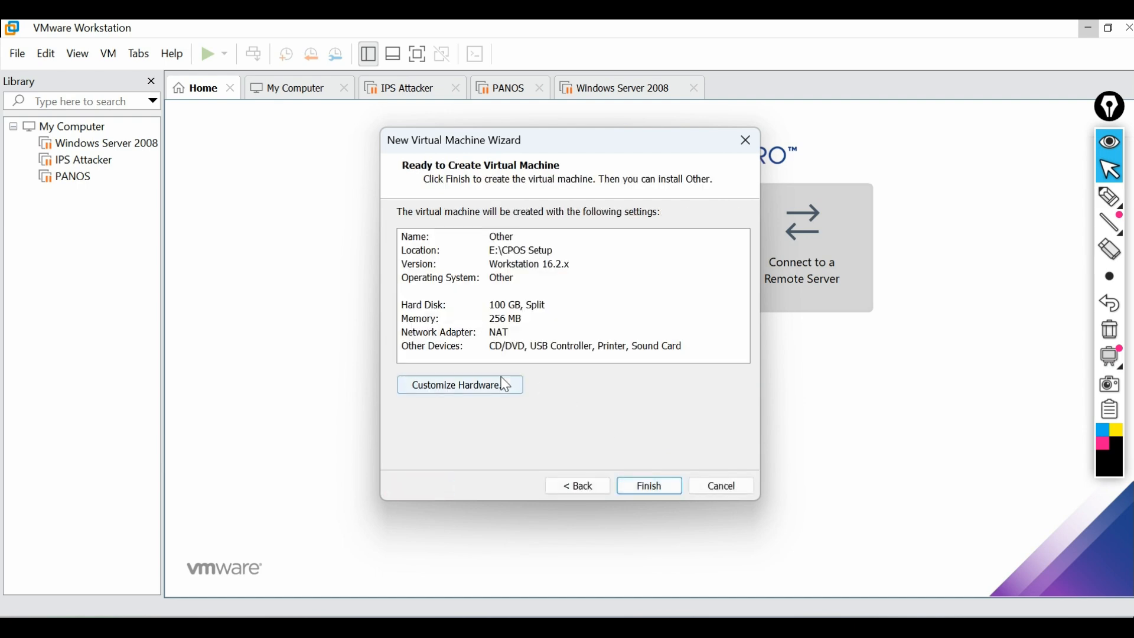
click(478, 396)
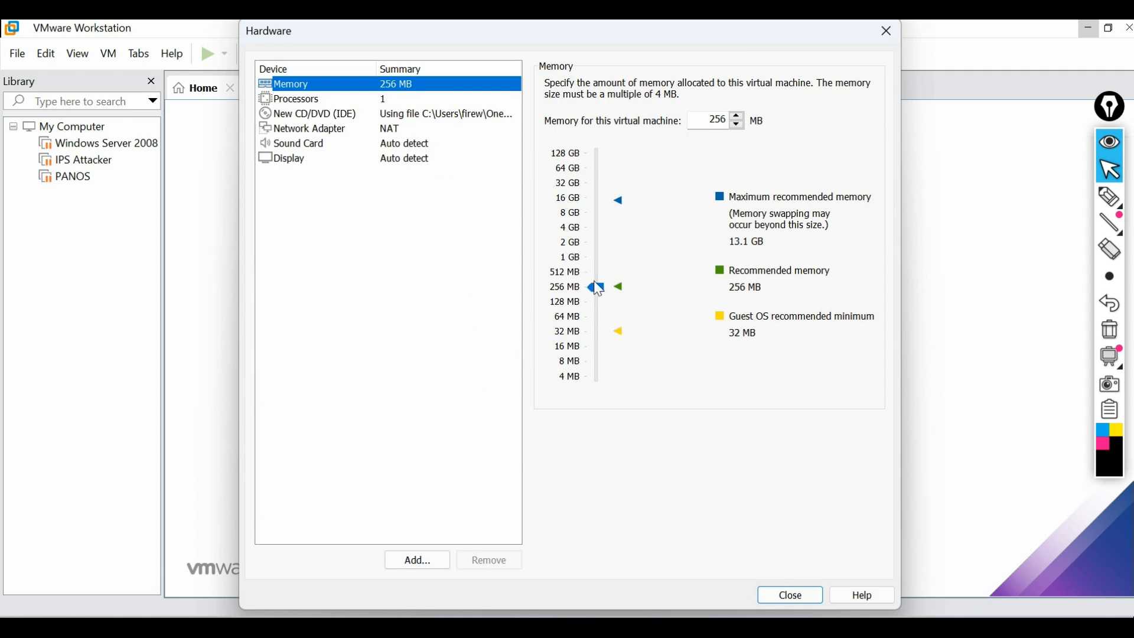
drag(603, 298, 602, 219)
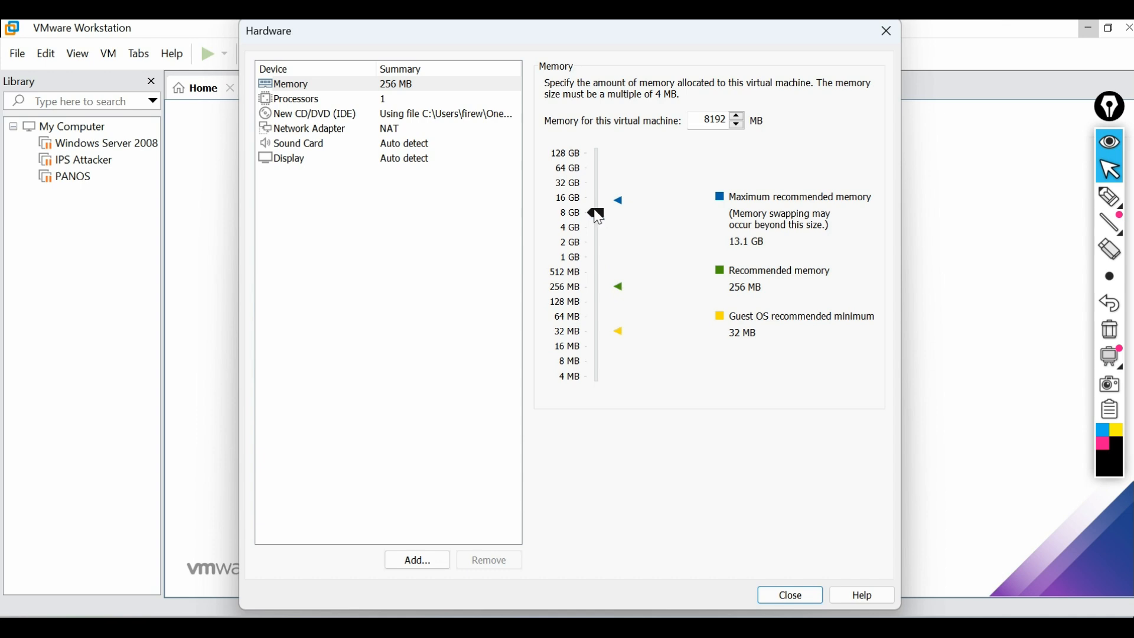
drag(596, 210, 597, 213)
Give the VM 2 processors with 2 cores each, 4 cores total
click(333, 106)
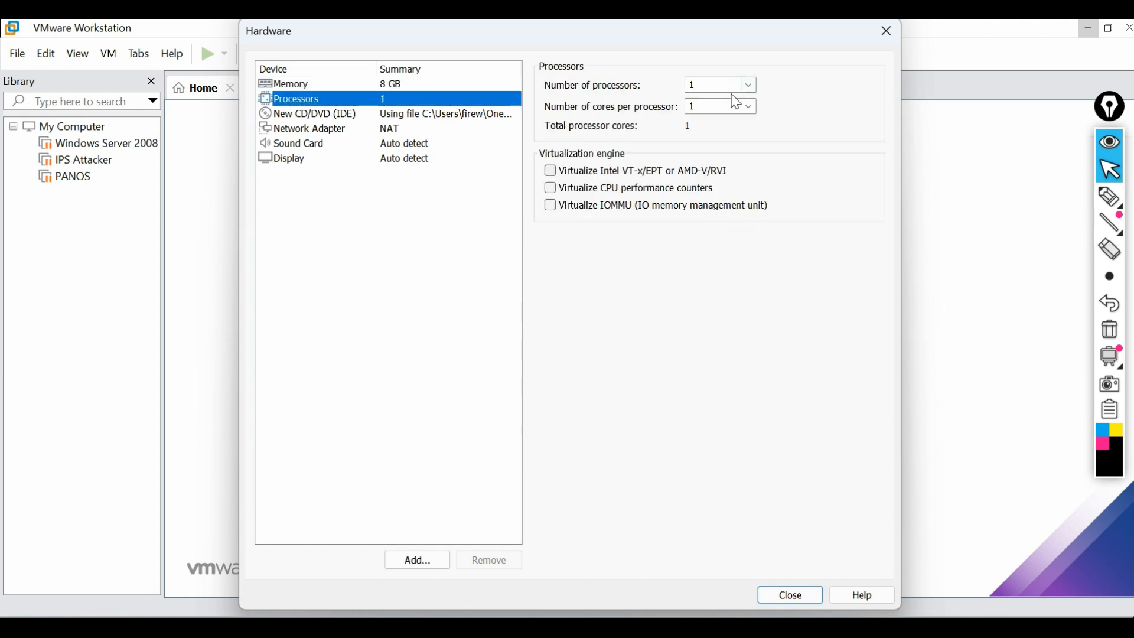
click(750, 85)
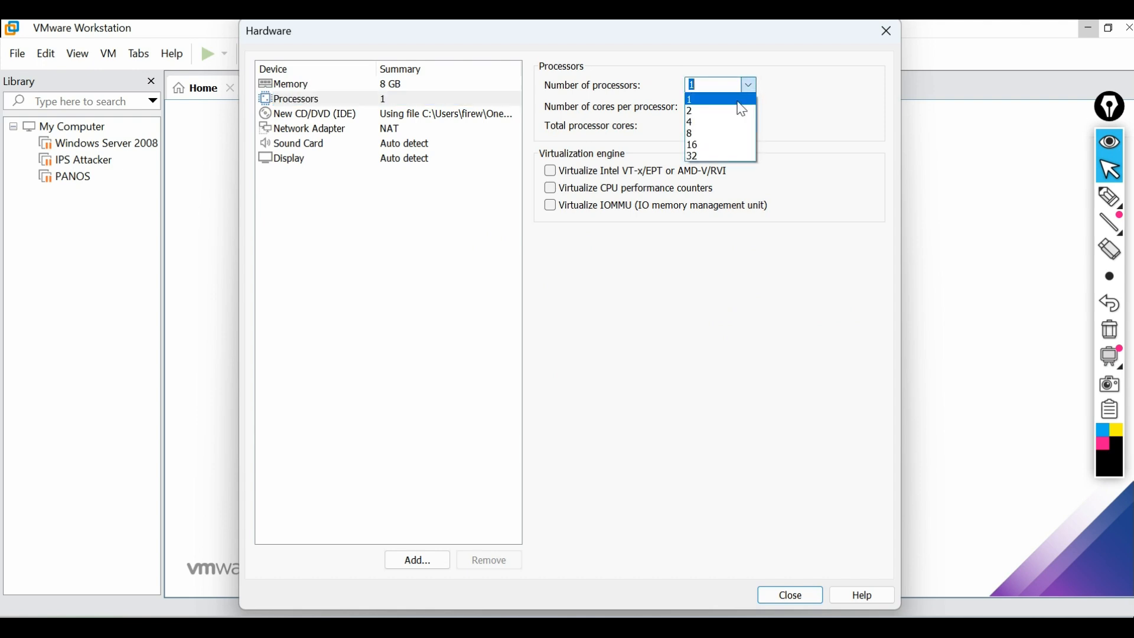
click(734, 116)
click(749, 107)
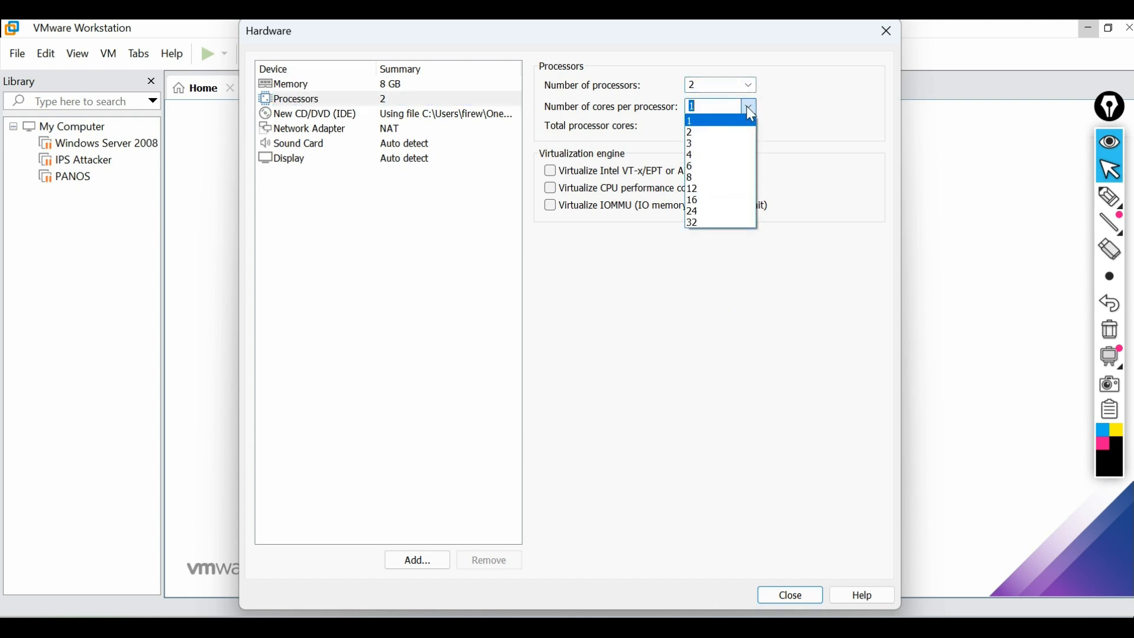
click(728, 136)
Switch the network adapter to Bridged and remove the sound card
click(395, 130)
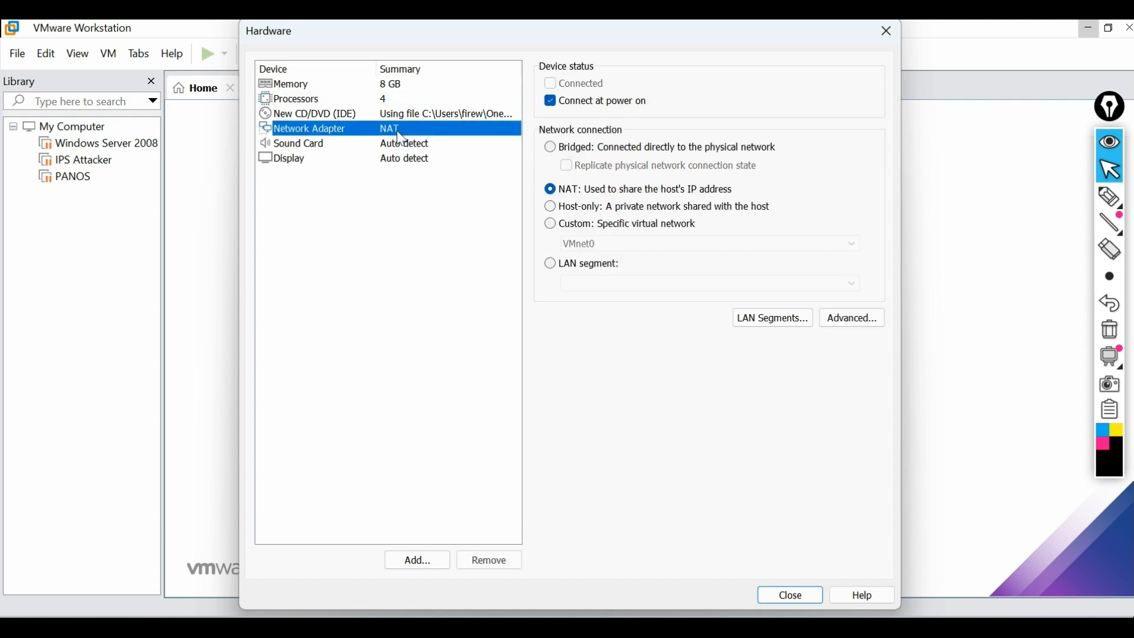
click(562, 148)
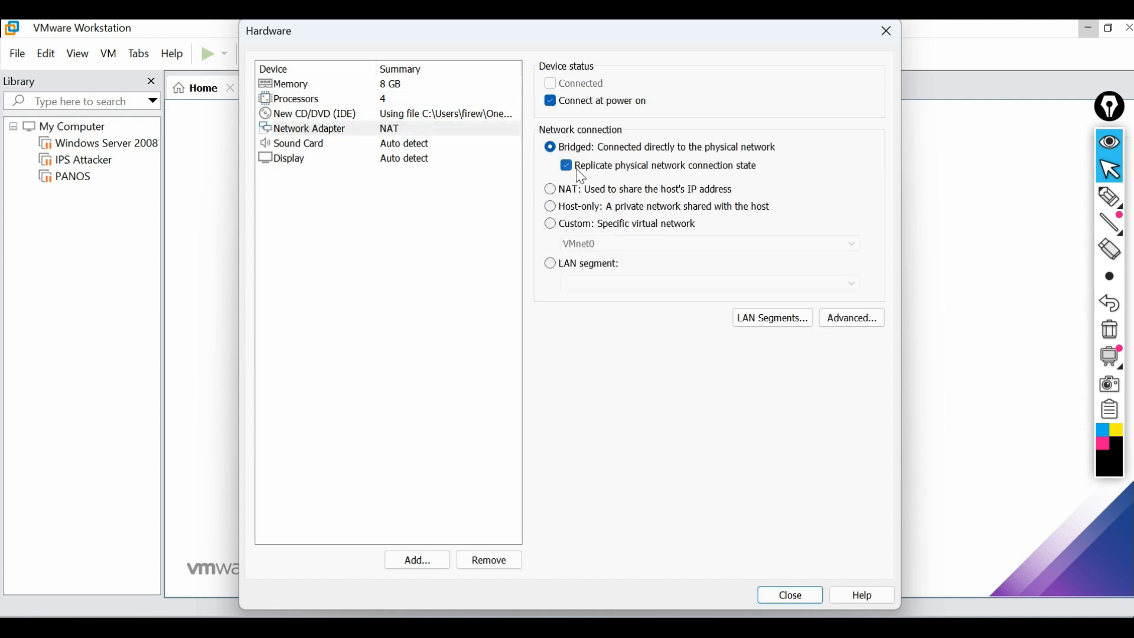
click(413, 145)
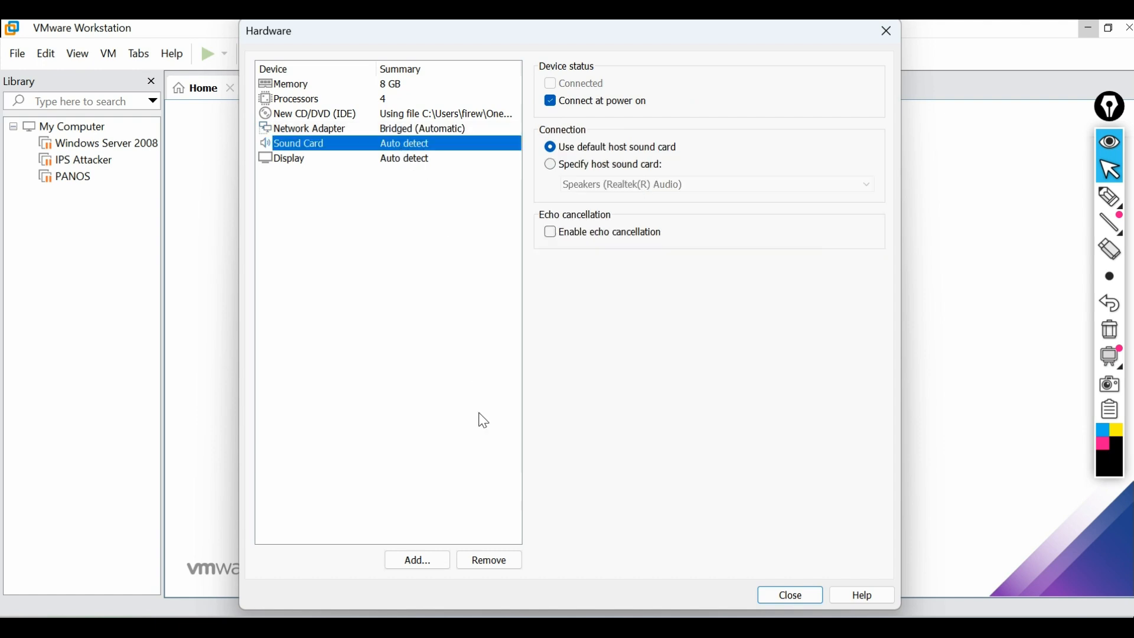
click(490, 561)
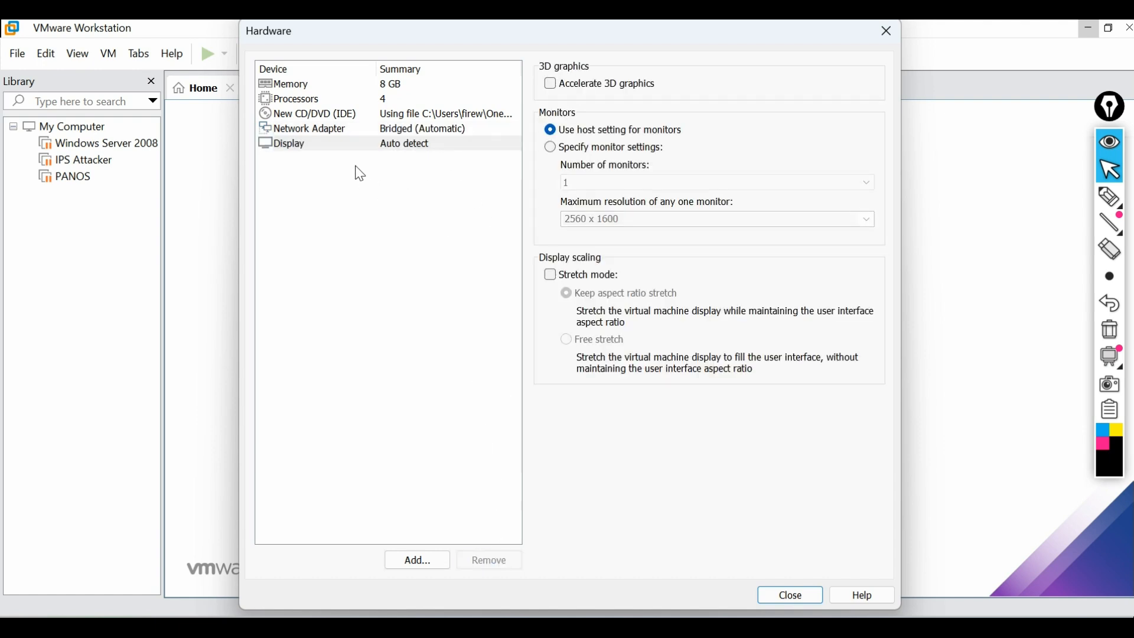
click(394, 147)
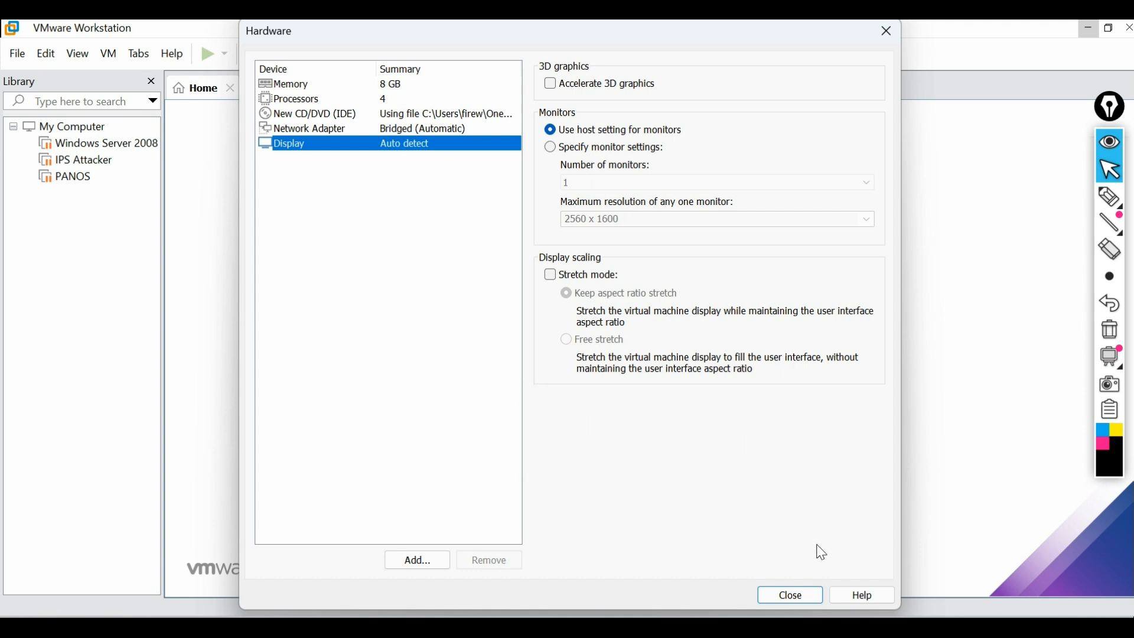
click(802, 595)
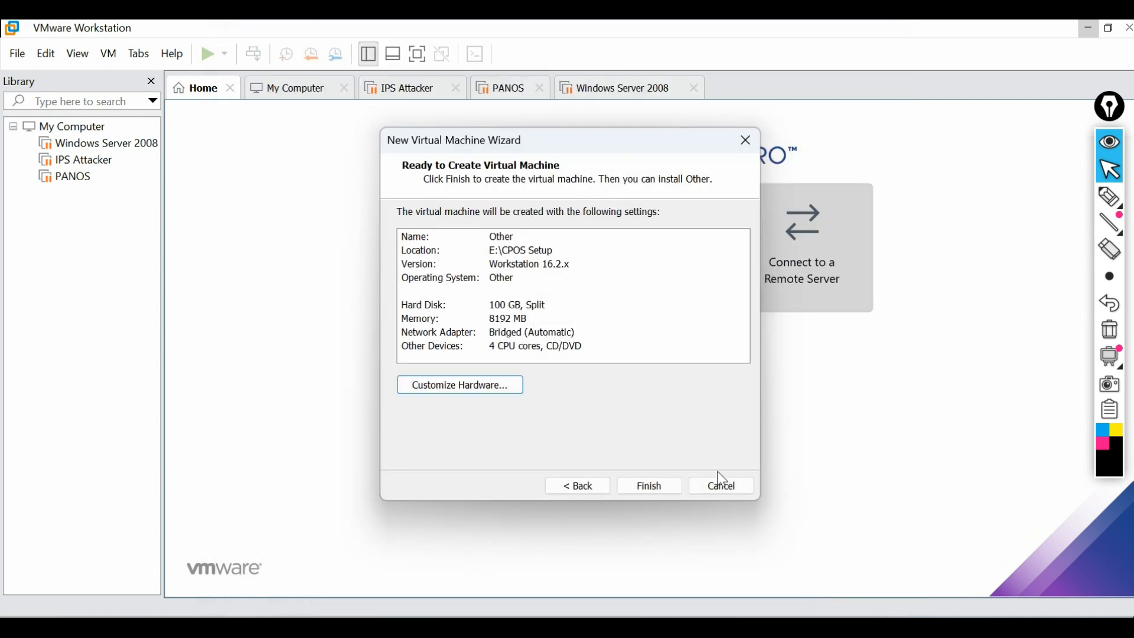
Finish the wizard, then rename the library's 'Other' VM to 'SMS' in Settings > Options
click(662, 484)
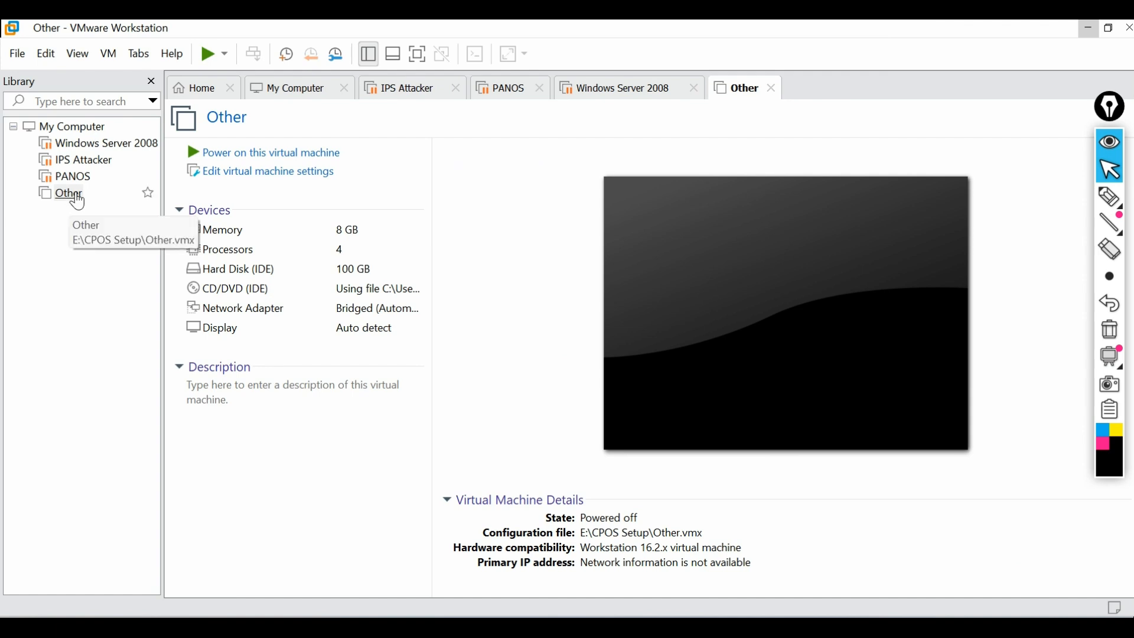
click(77, 199)
right_click(76, 200)
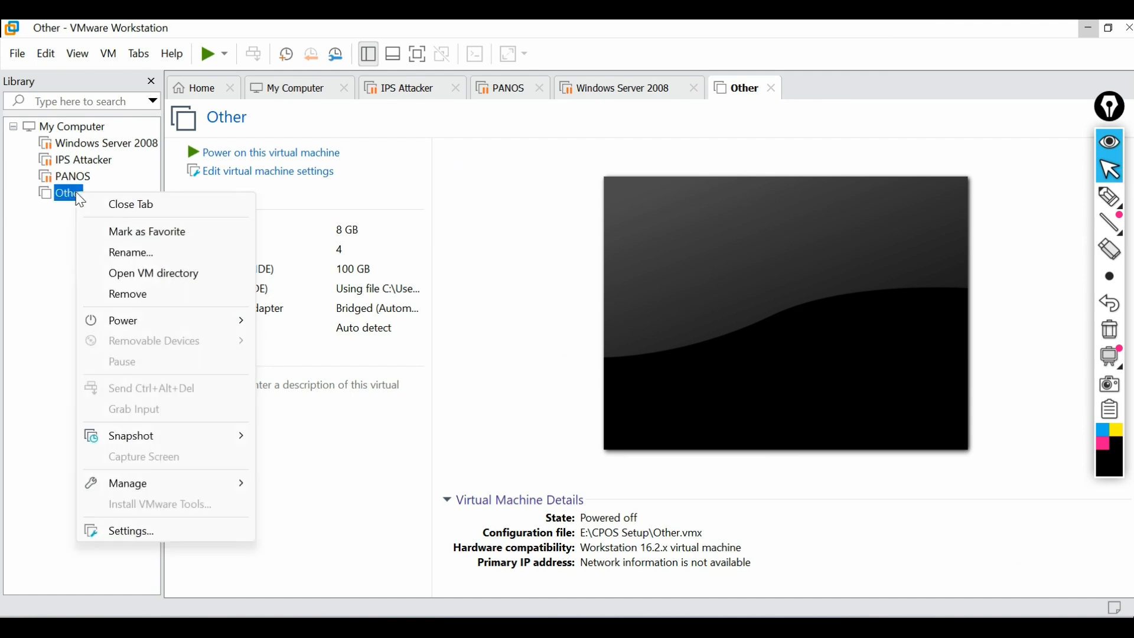
click(147, 534)
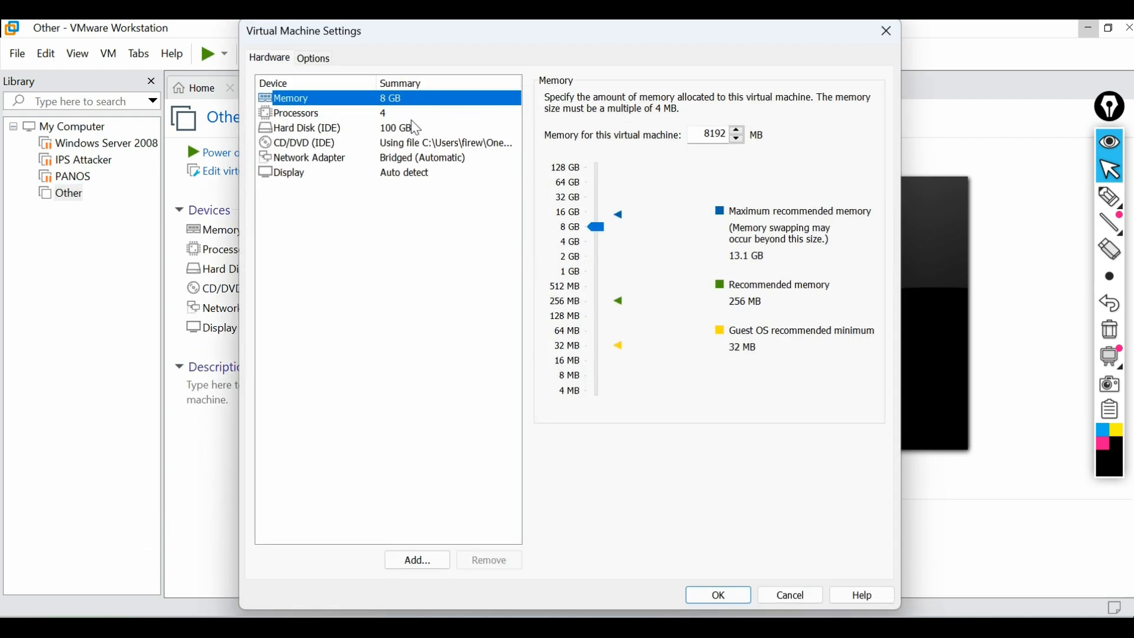
click(319, 59)
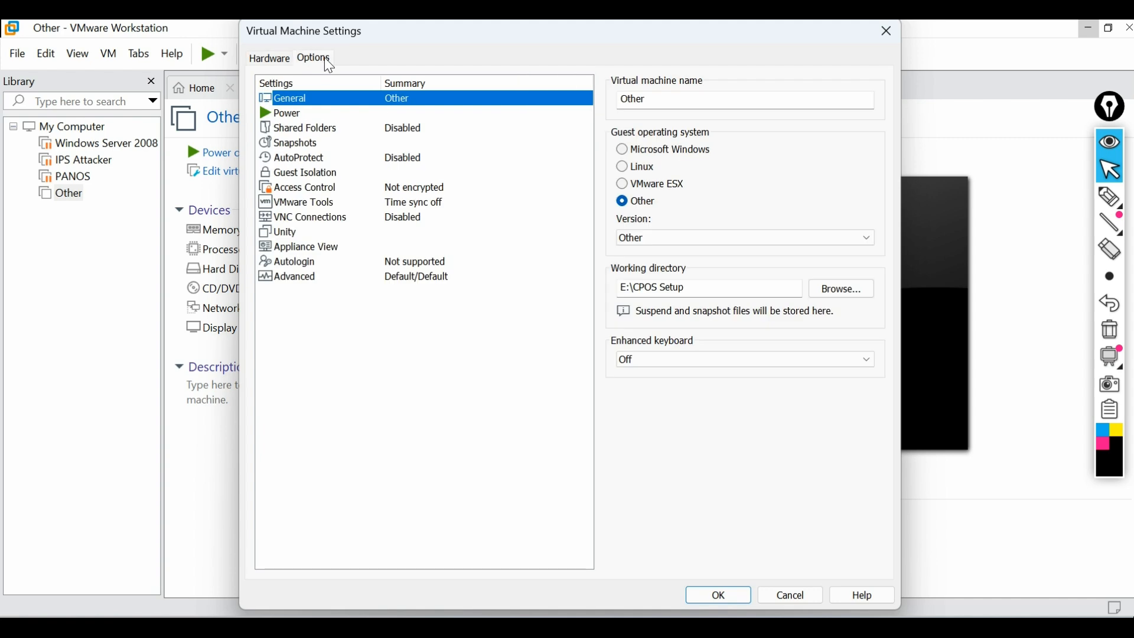
drag(658, 93, 559, 95)
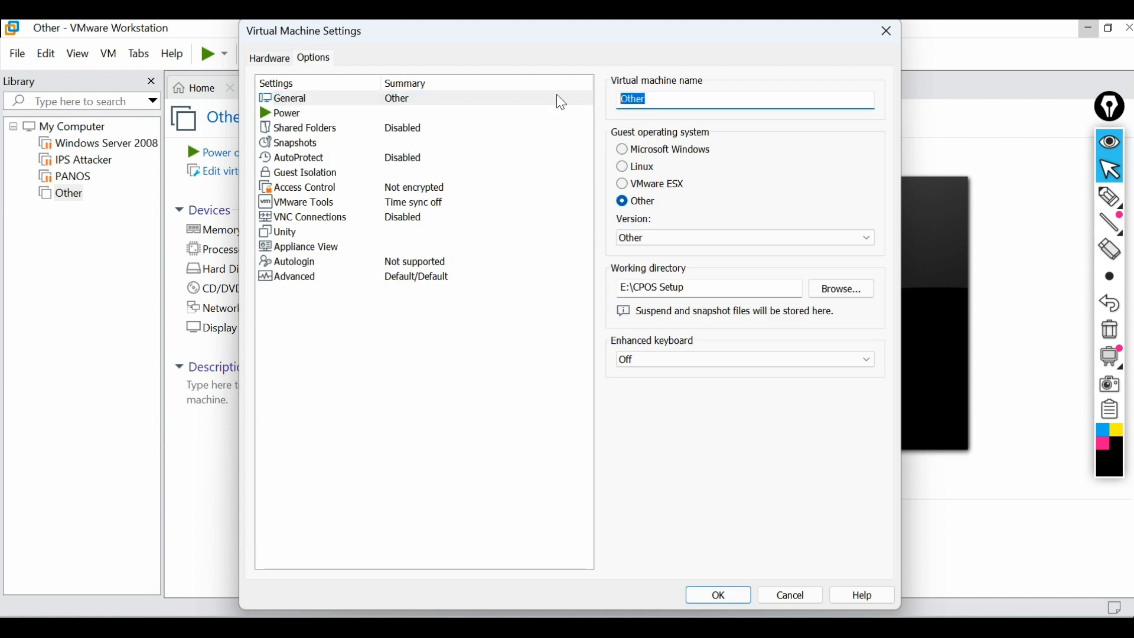
text(SMS)
click(718, 594)
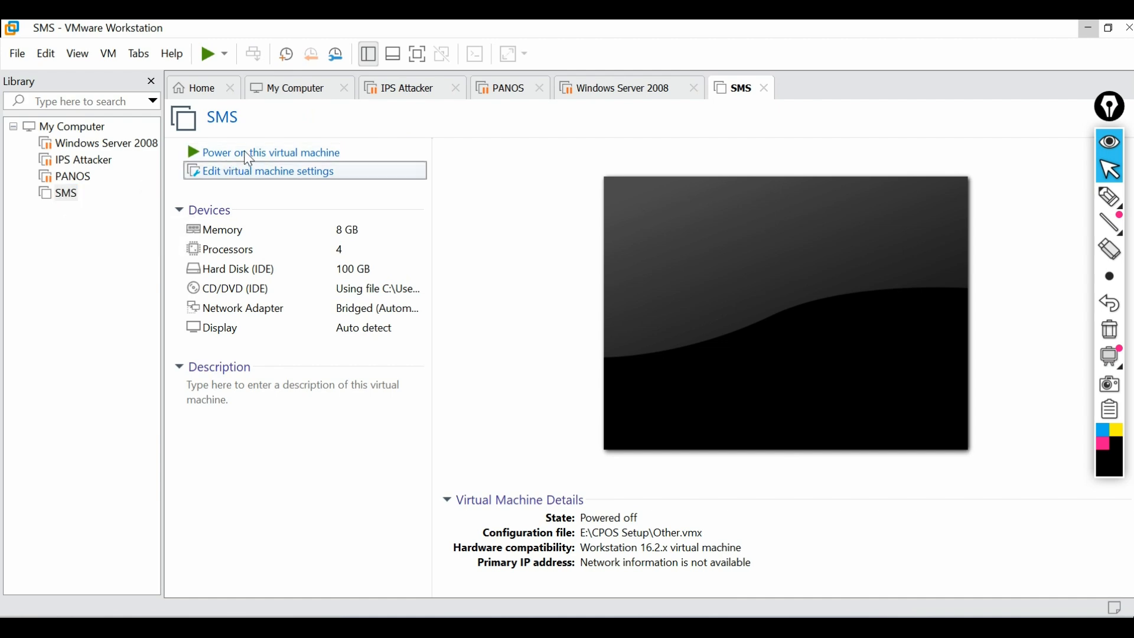
Power on the SMS virtual machine to reach the Gaia boot menu
click(247, 170)
click(885, 33)
click(280, 154)
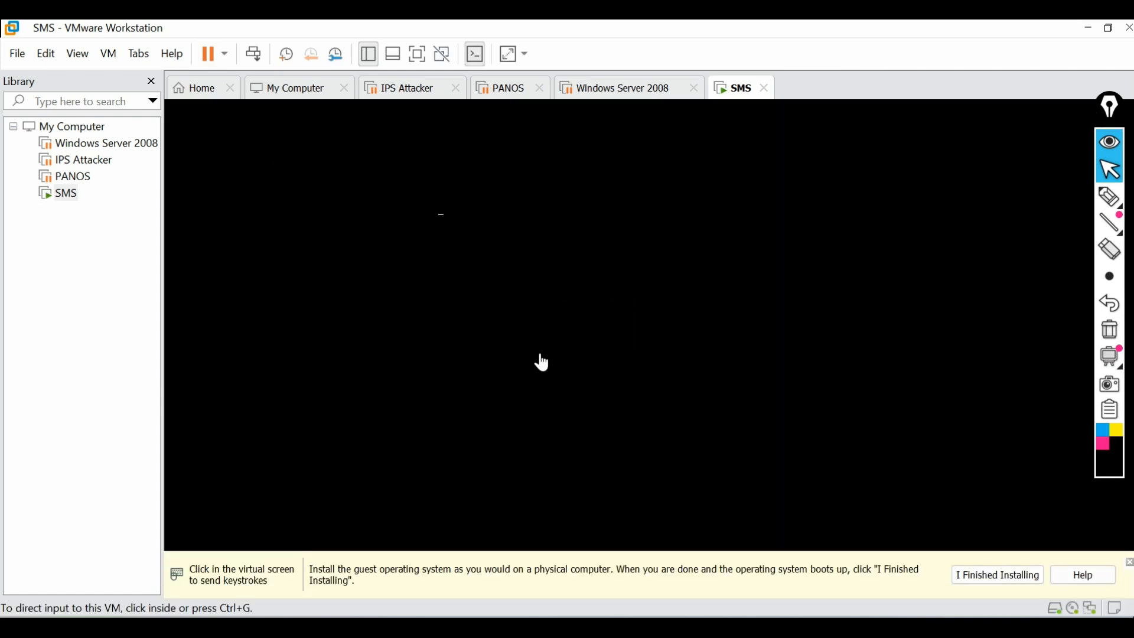
click(606, 260)
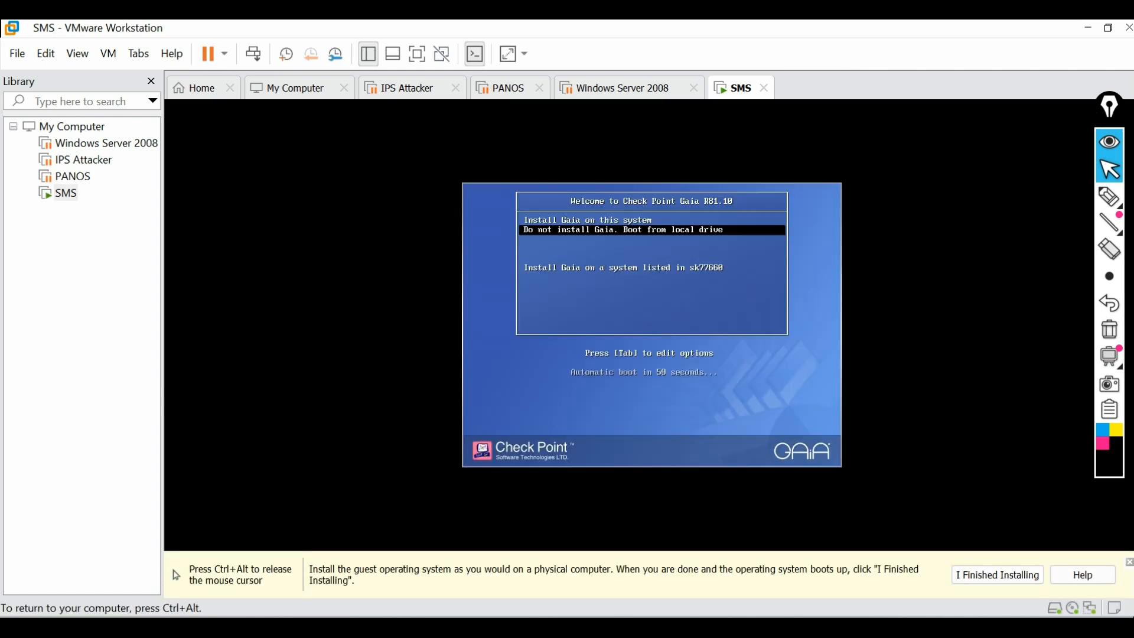
key(ctrl+alt)
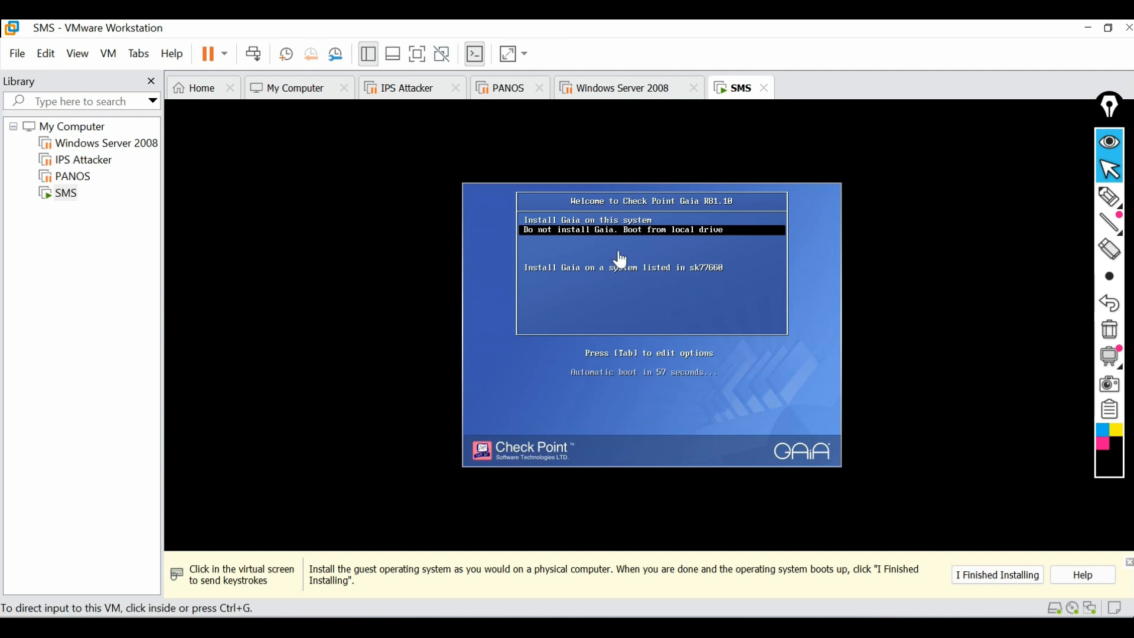
Pen-mark the boot countdown and the 'Install Gaia on this system' option, then erase the marks
click(1110, 194)
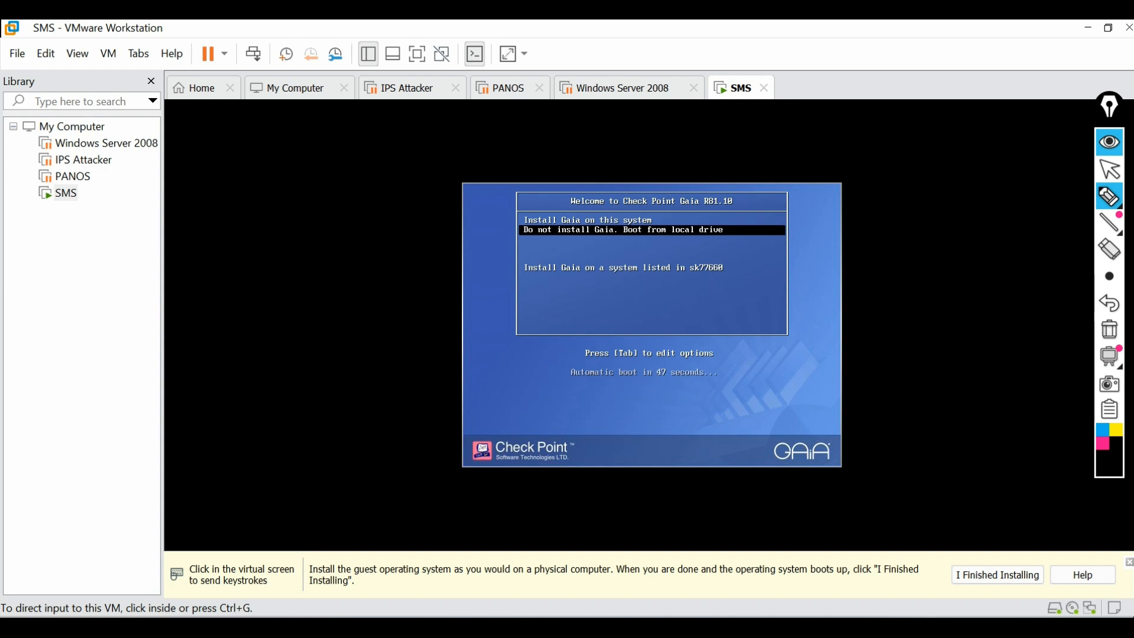
drag(653, 384, 689, 381)
drag(659, 223, 695, 210)
click(1110, 330)
click(1110, 170)
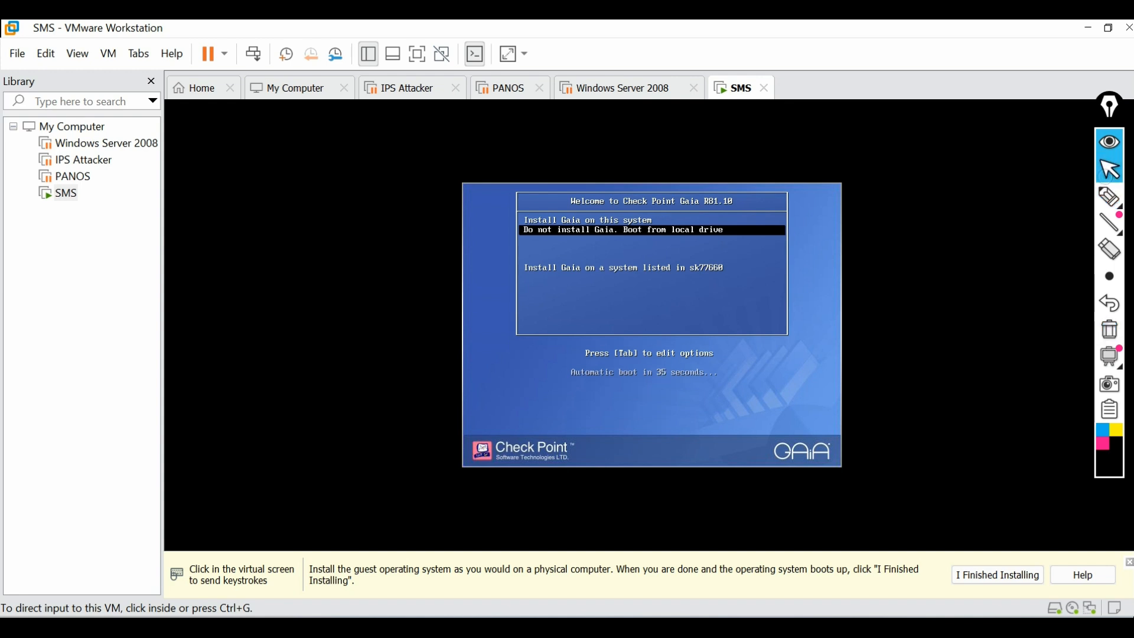
Select 'Install Gaia on this system' in the VM and start it
click(765, 294)
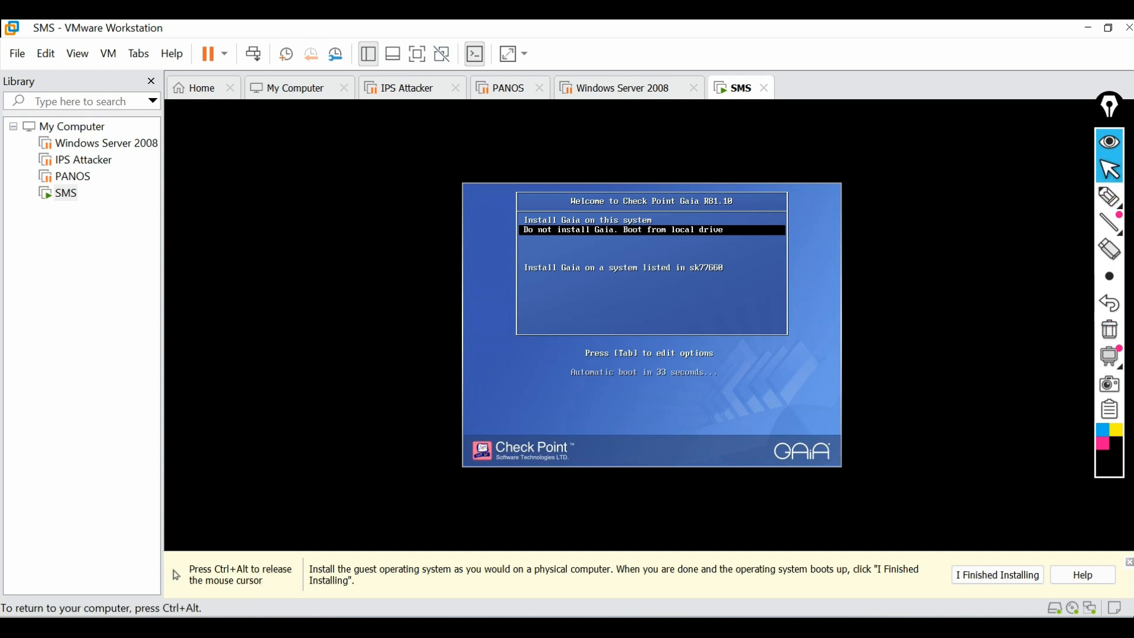
key(Up)
key(Return)
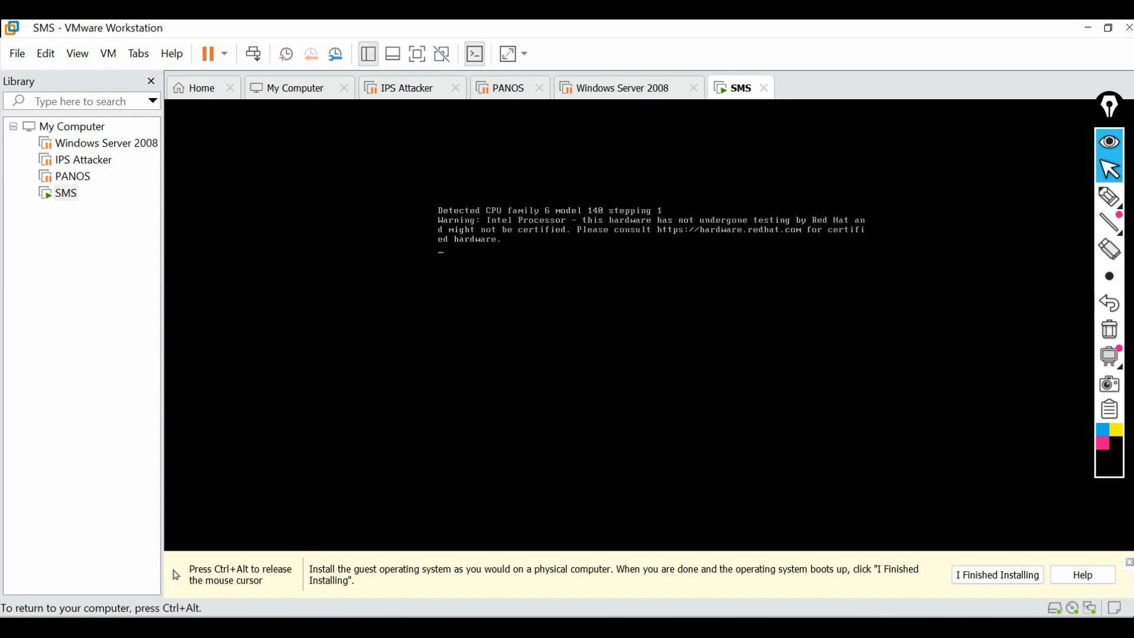
Wait through 'Starting Installation', then capture input in the SMS console at the Welcome screen
key(ctrl+alt)
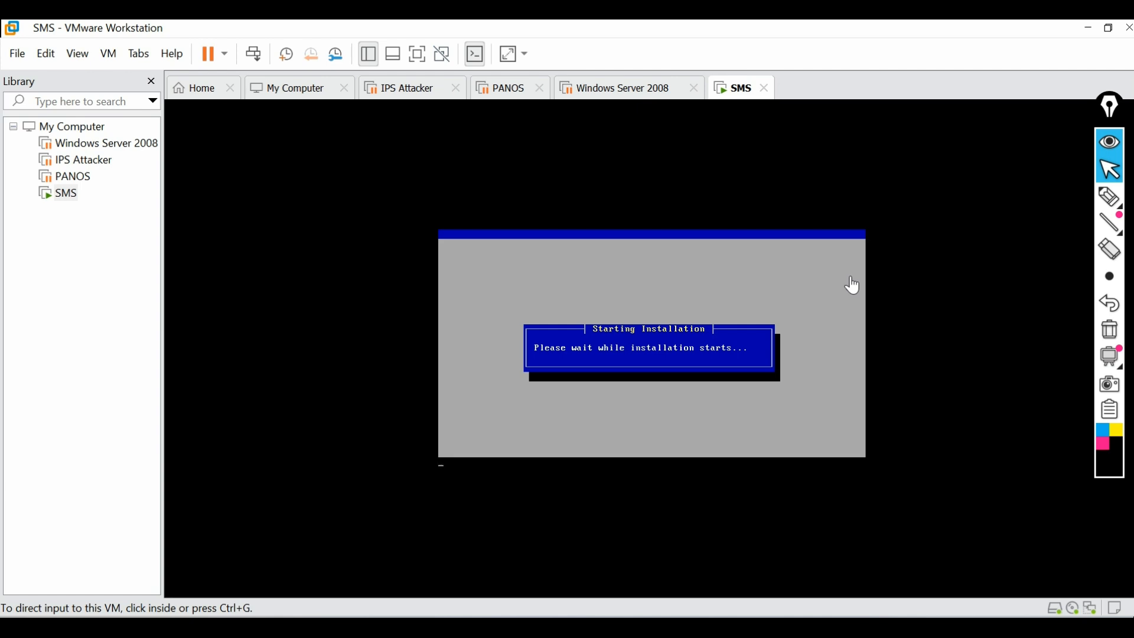
click(853, 285)
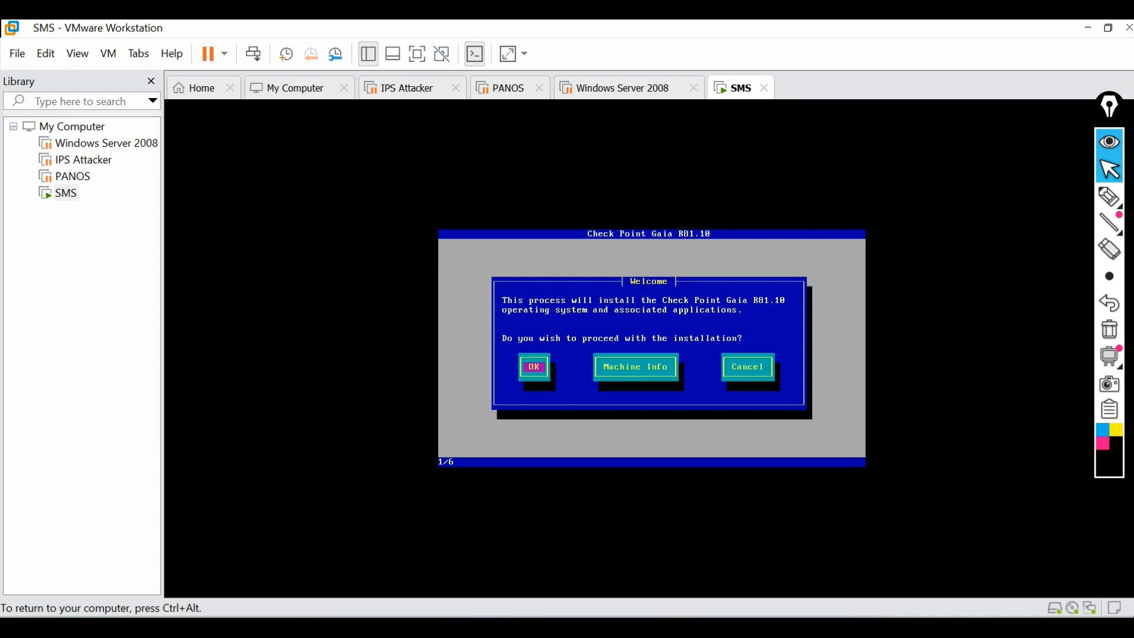
Confirm proceeding with the Gaia installation and accept the US keyboard layout
key(Return)
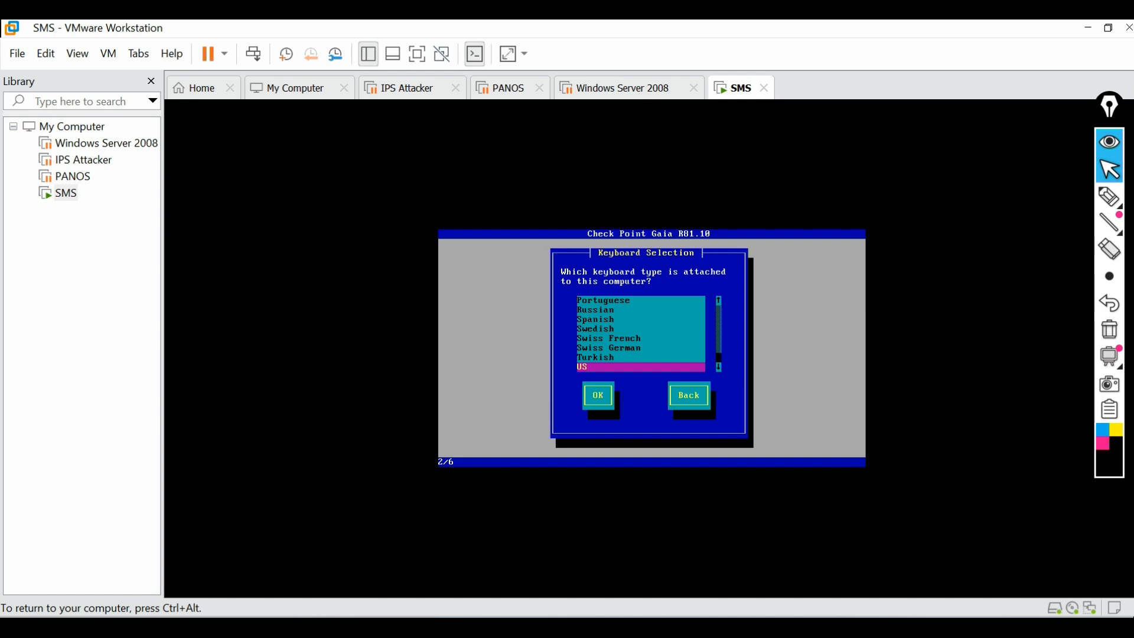
key(Tab)
key(Return)
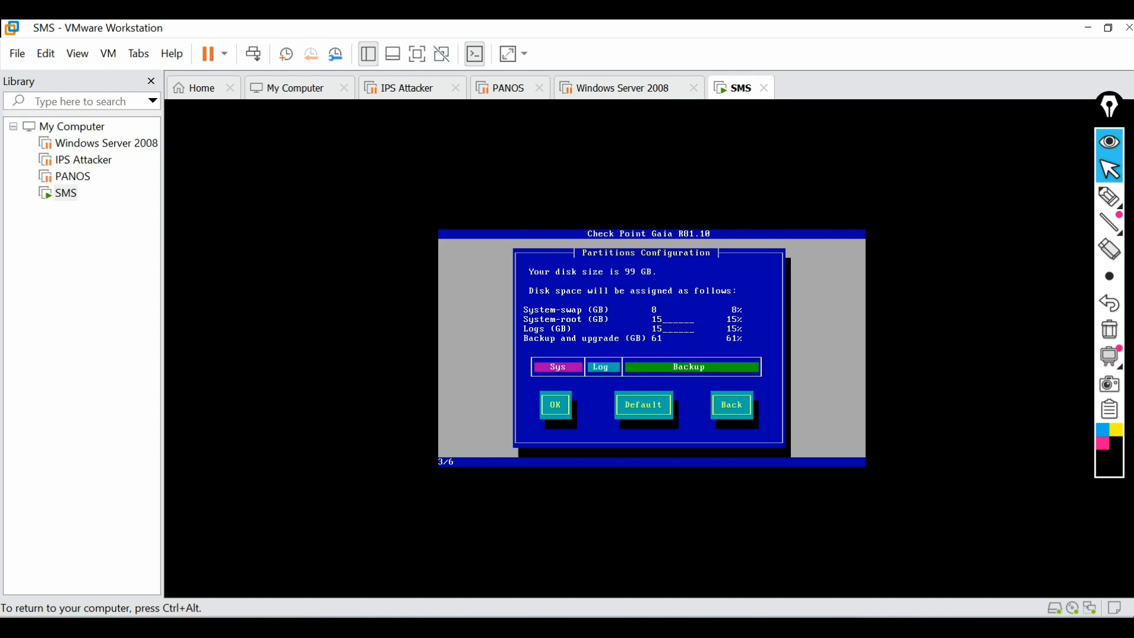
Draw a pen stroke next to 'Your disk size is 99 GB'
click(1110, 197)
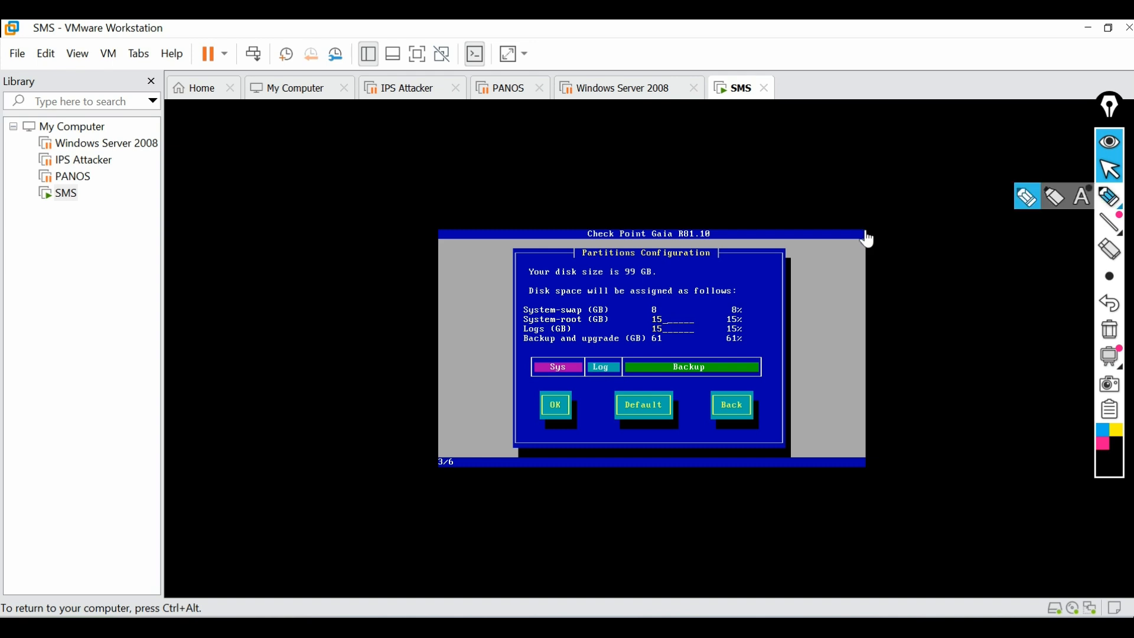
click(1017, 199)
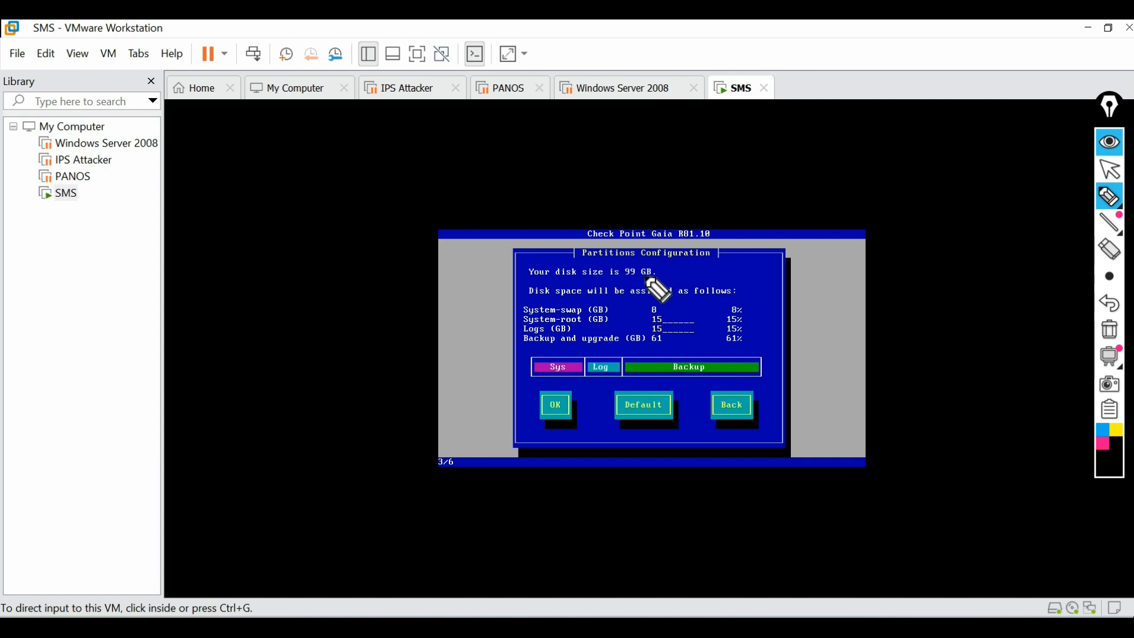
mouse_move(659, 276)
mouse_down()
mouse_move(706, 262)
mouse_move(676, 274)
mouse_up()
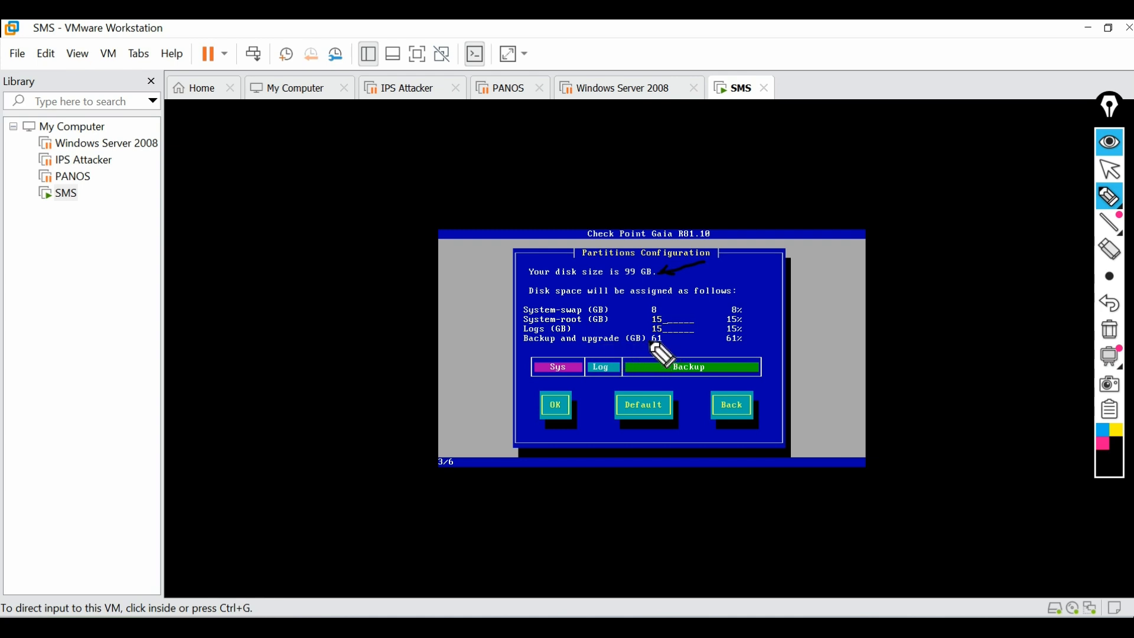
Underline the 61 GB backup size, wipe all pen marks, and return input to the SMS VM
drag(668, 343, 685, 338)
click(1110, 329)
mouse_move(1115, 196)
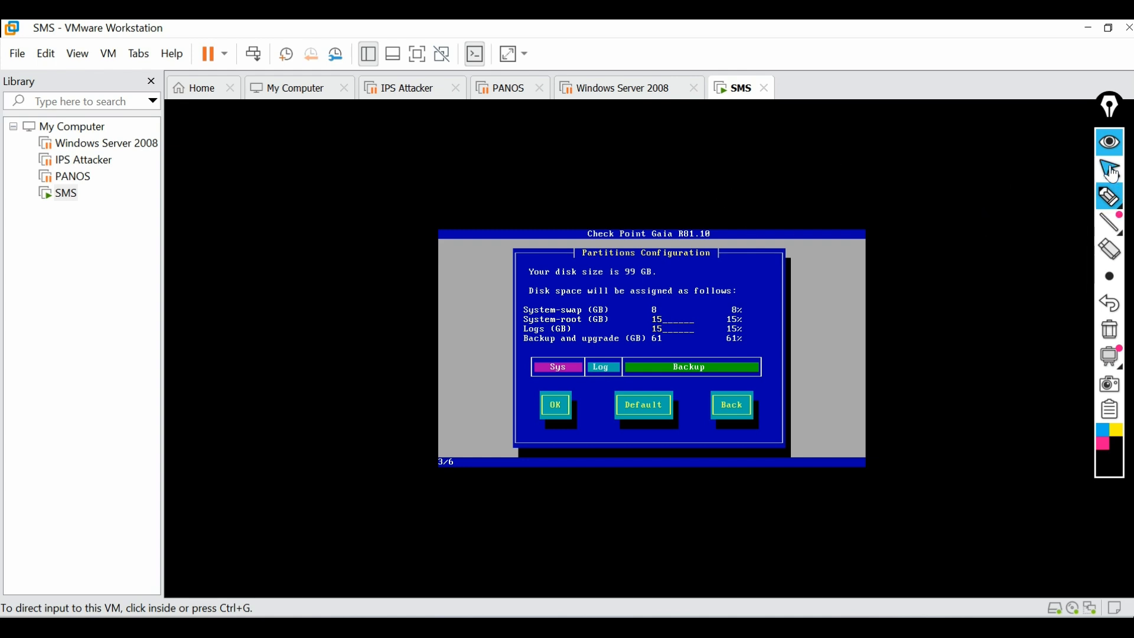
click(1111, 170)
click(818, 365)
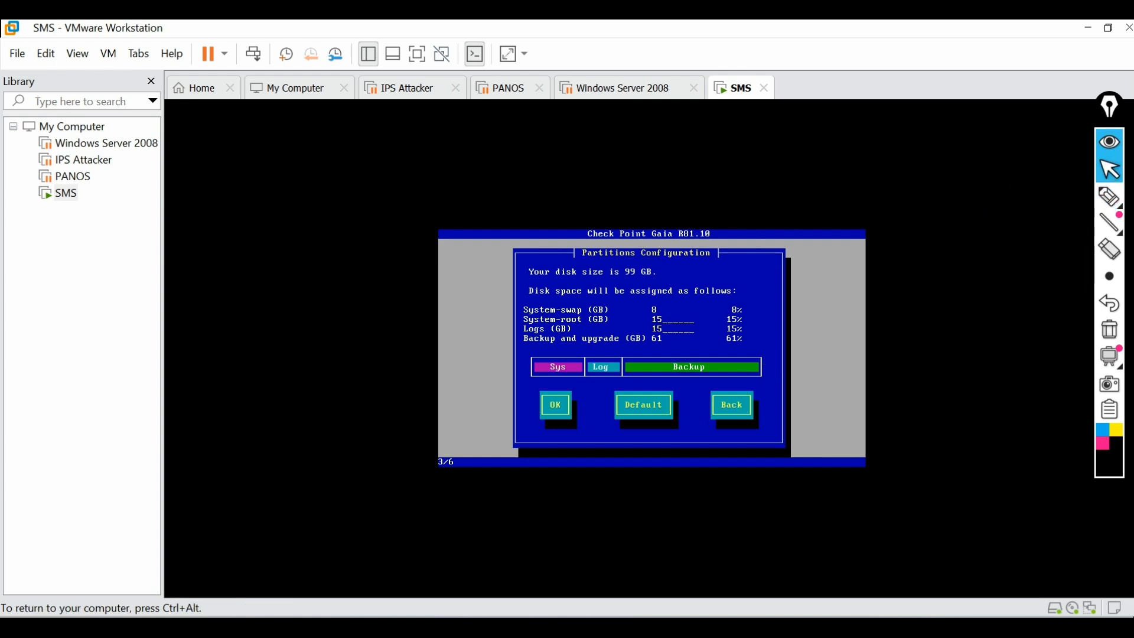
Accept the default partition sizes and enter a strong admin account password twice
key(Tab)
key(Return)
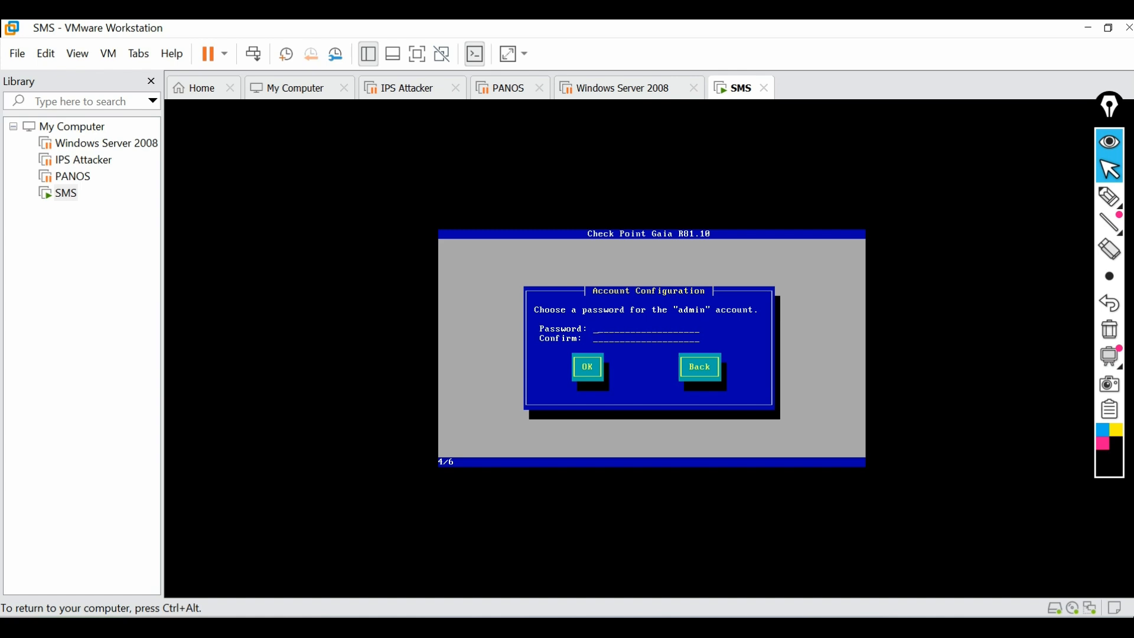
text(******)
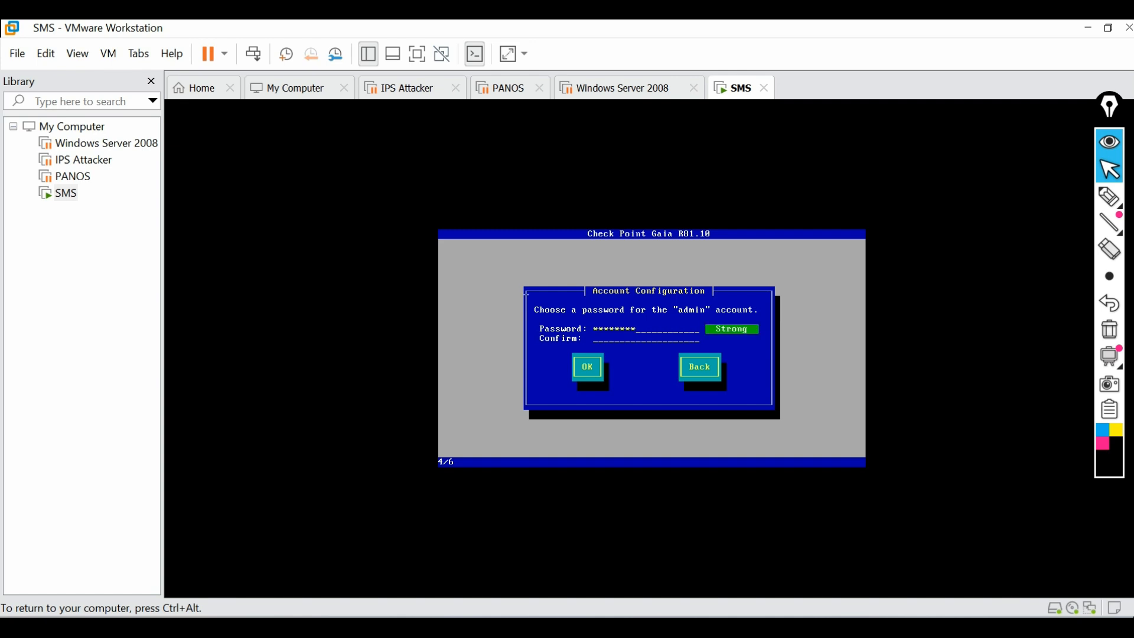
text(********)
Confirm the admin password, then give eth0 IP 192.168.1.100, netmask 255.255.255.0, and no default gateway
key(Tab)
key(Return)
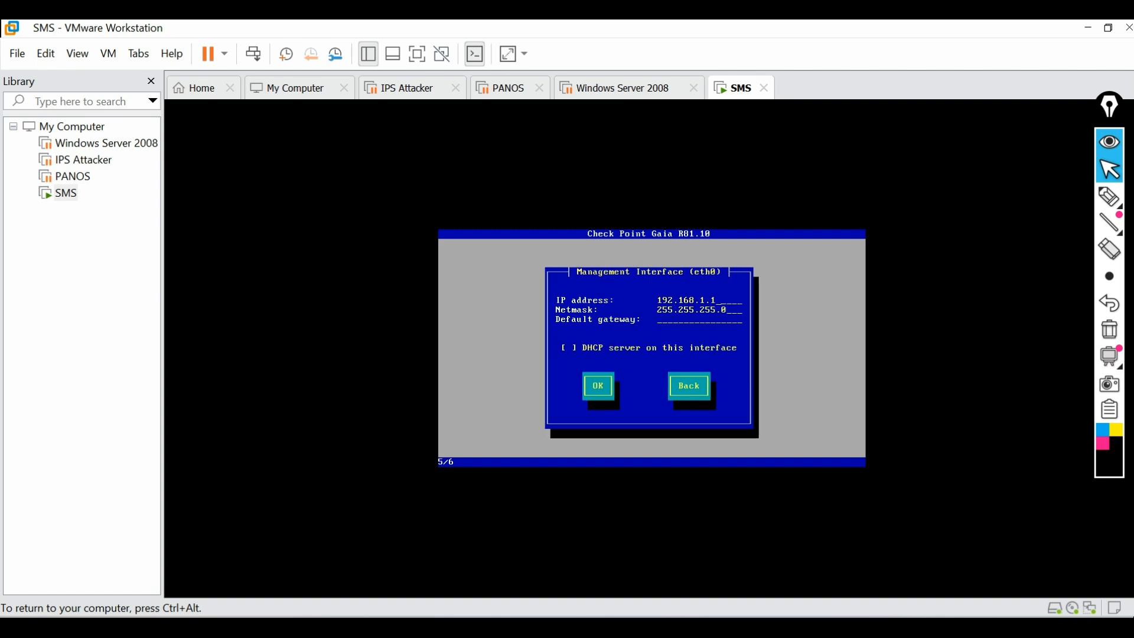
key(ctrl+alt)
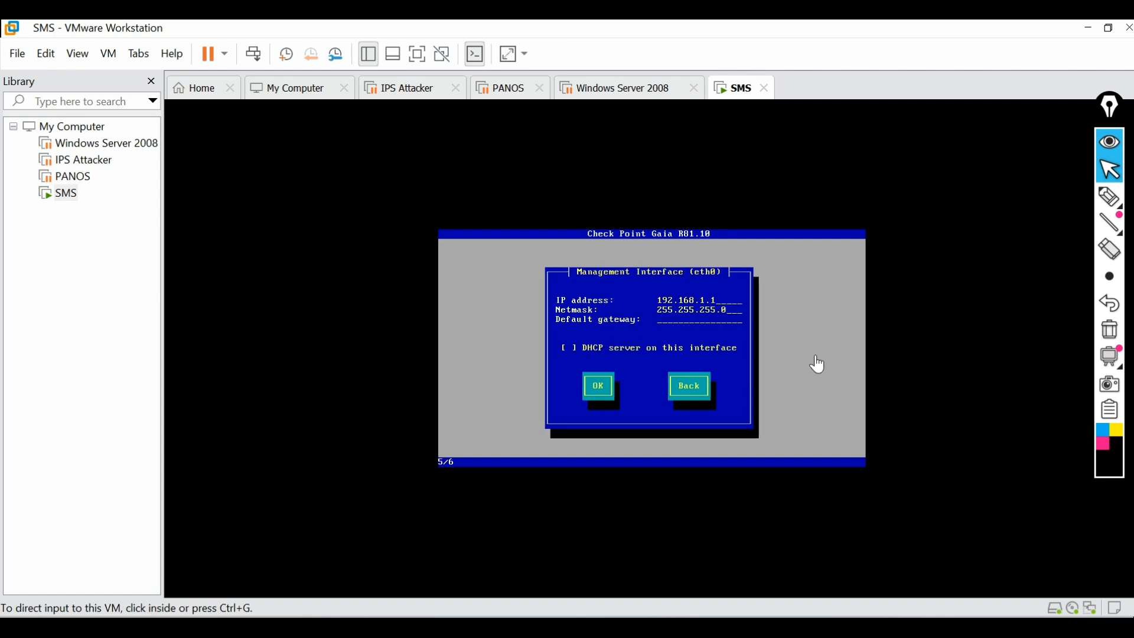
click(727, 296)
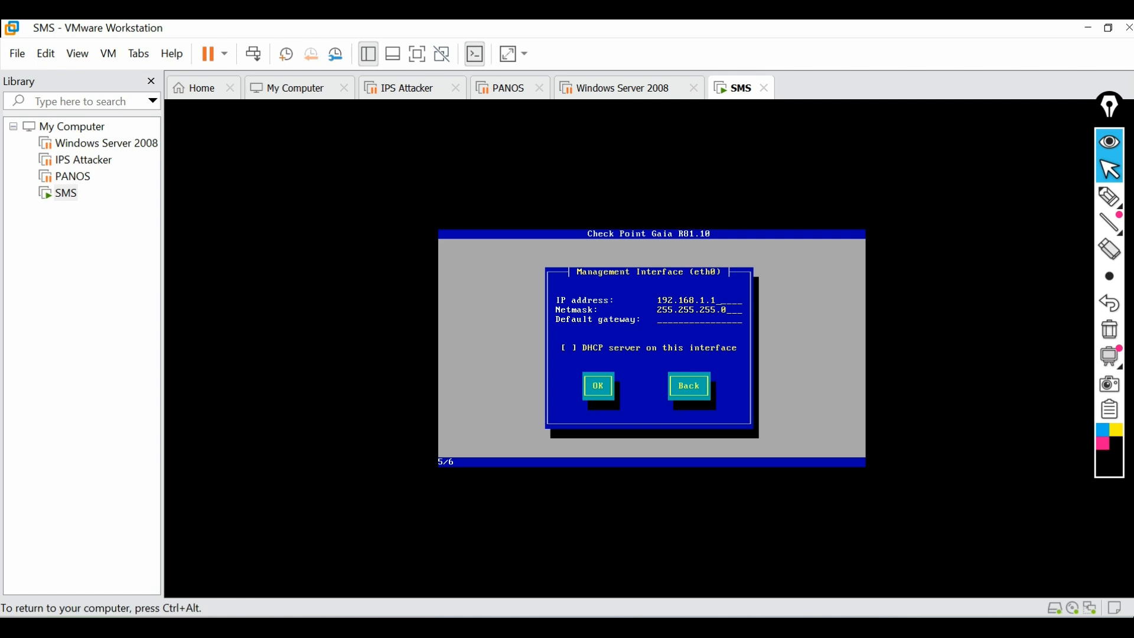
text(00192.168.1.254)
key(BackSpace)
key(BackSpace)
key(BackSpace)
key(BackSpace)
key(BackSpace)
key(BackSpace)
key(BackSpace)
key(BackSpace)
key(BackSpace)
key(BackSpace)
key(BackSpace)
key(BackSpace)
key(BackSpace)
key(Tab)
key(Tab)
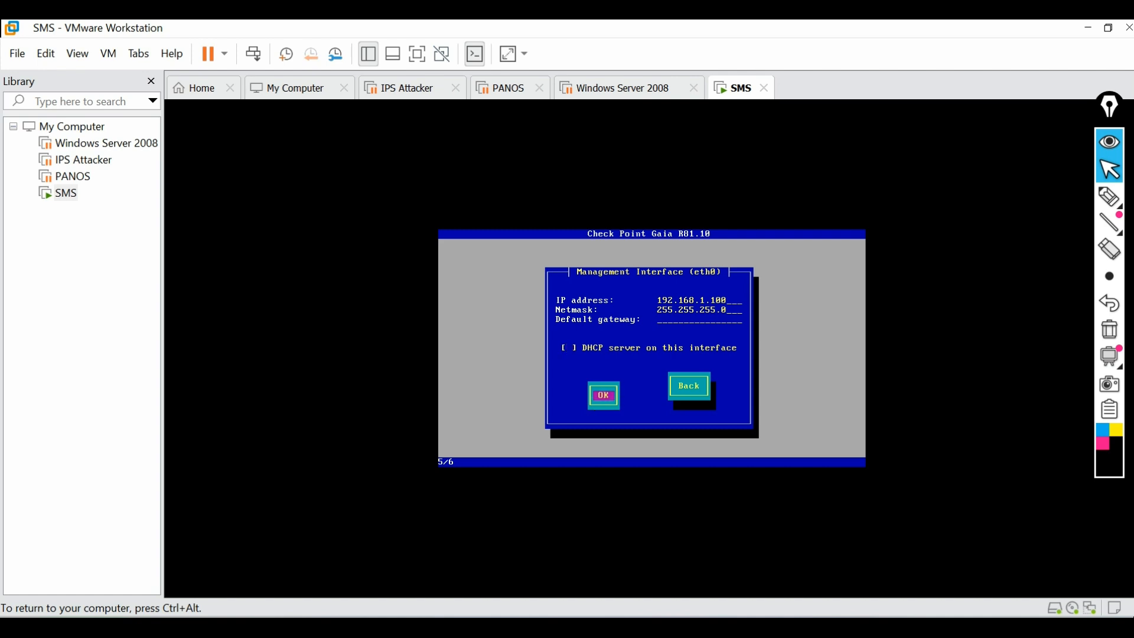
key(Return)
key(Tab)
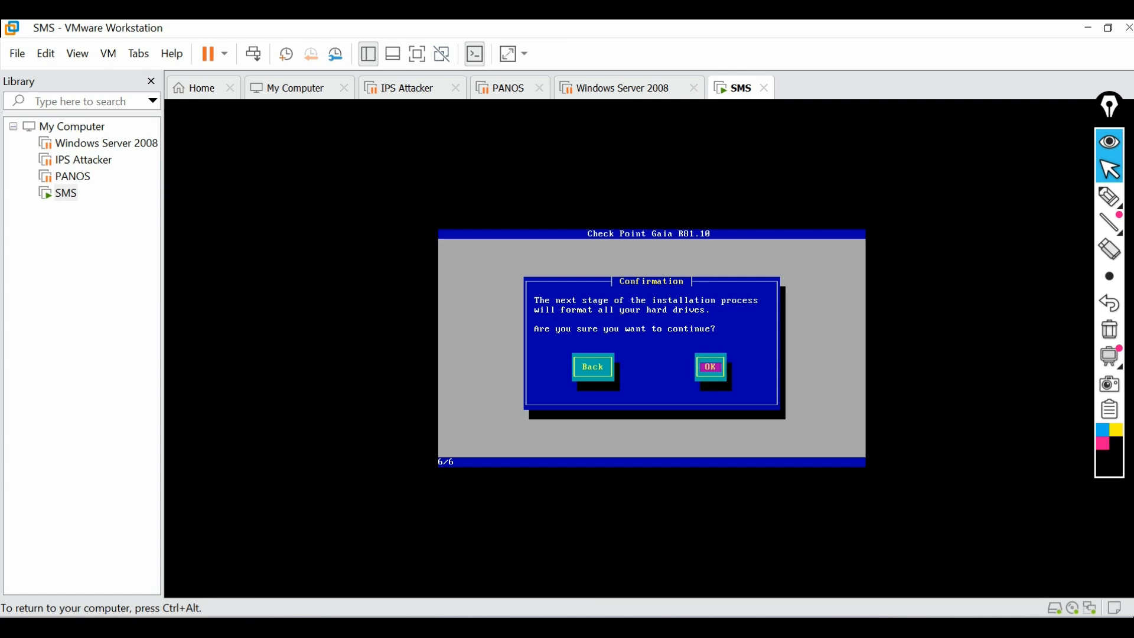
Approve formatting all hard drives so the Gaia packages start installing
key(Return)
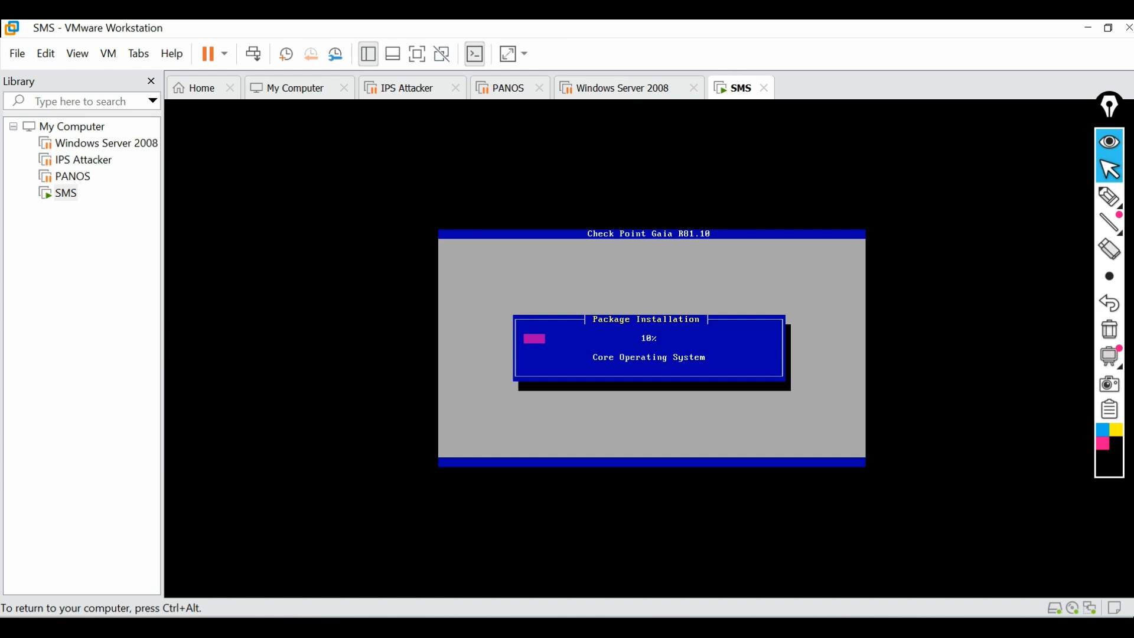
Release input to the host while the Gaia installation runs to the 'Installation complete' dialog
key(ctrl+alt)
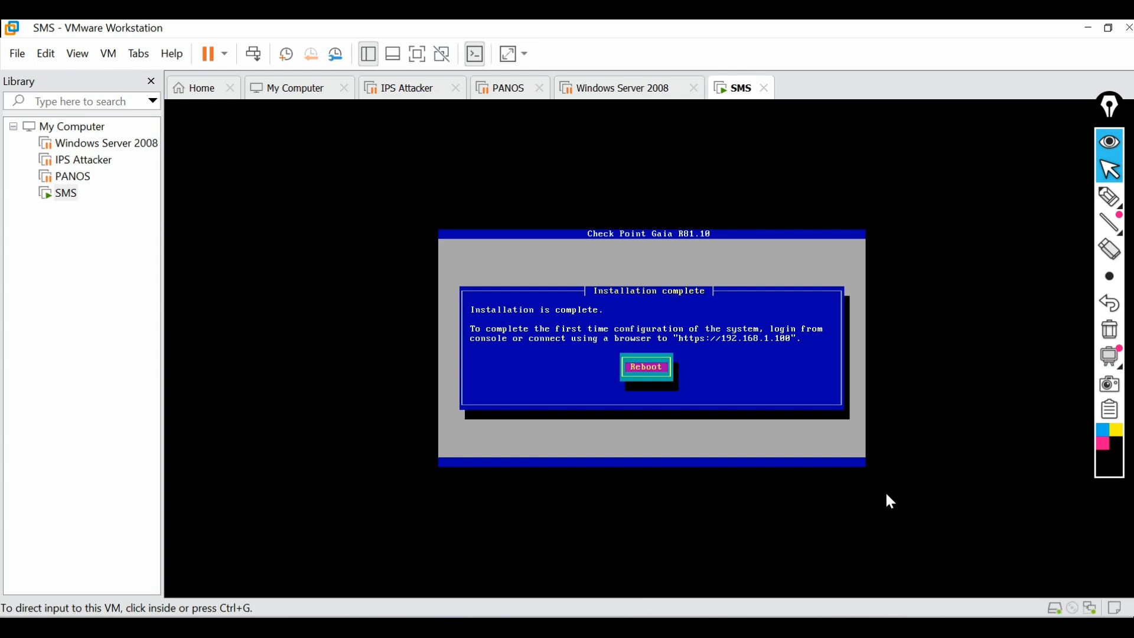
Reboot the SMS VM into the installed Gaia system and wait for its console login prompt
click(639, 339)
key(Return)
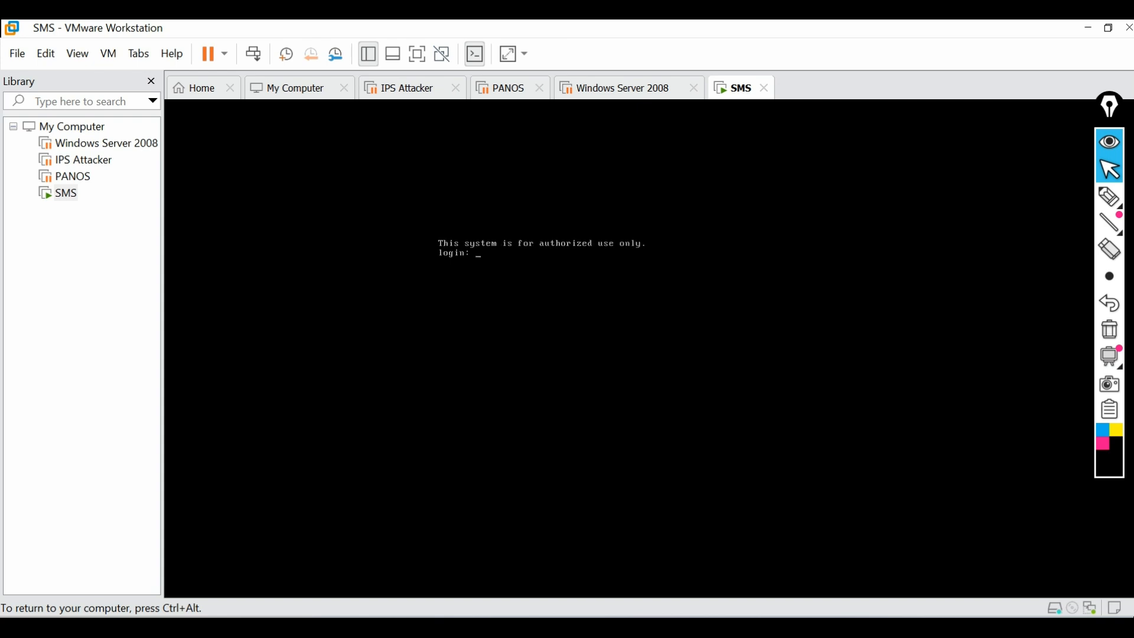
key(ctrl+alt)
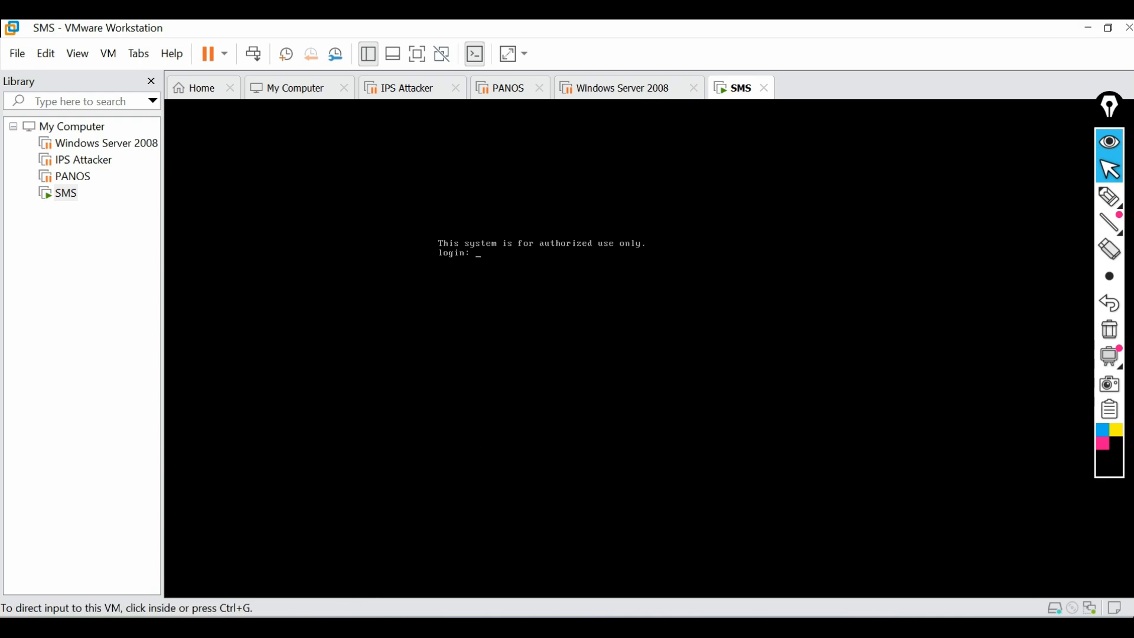
key(super)
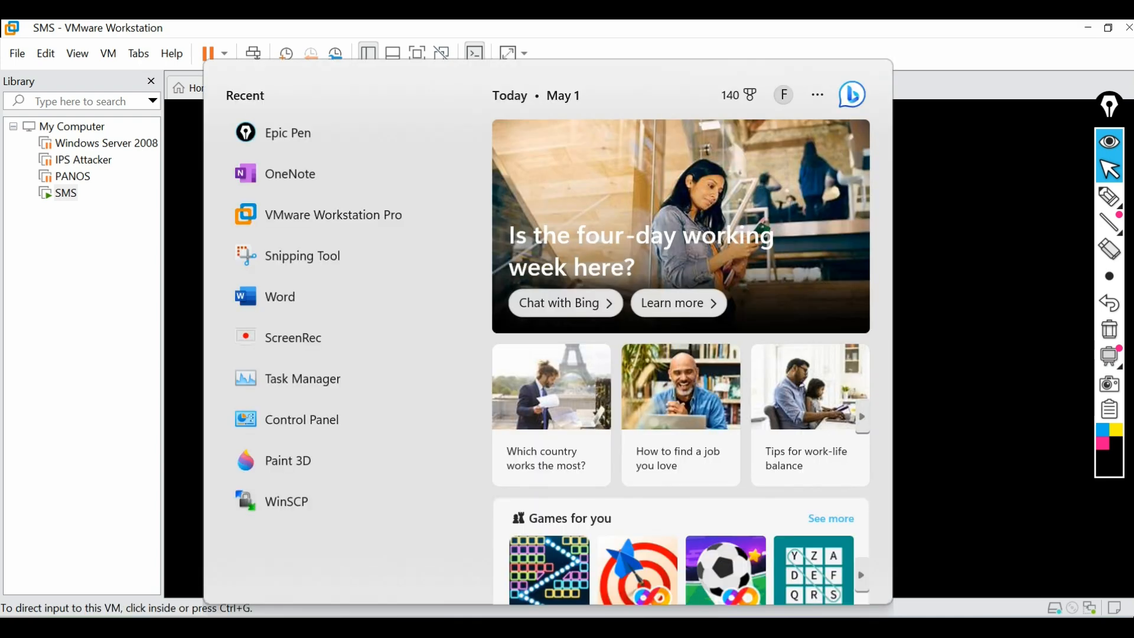
Run 'ping 192.168.1.100' twice in Command Prompt; replies show Destination host unreachable
key(Escape)
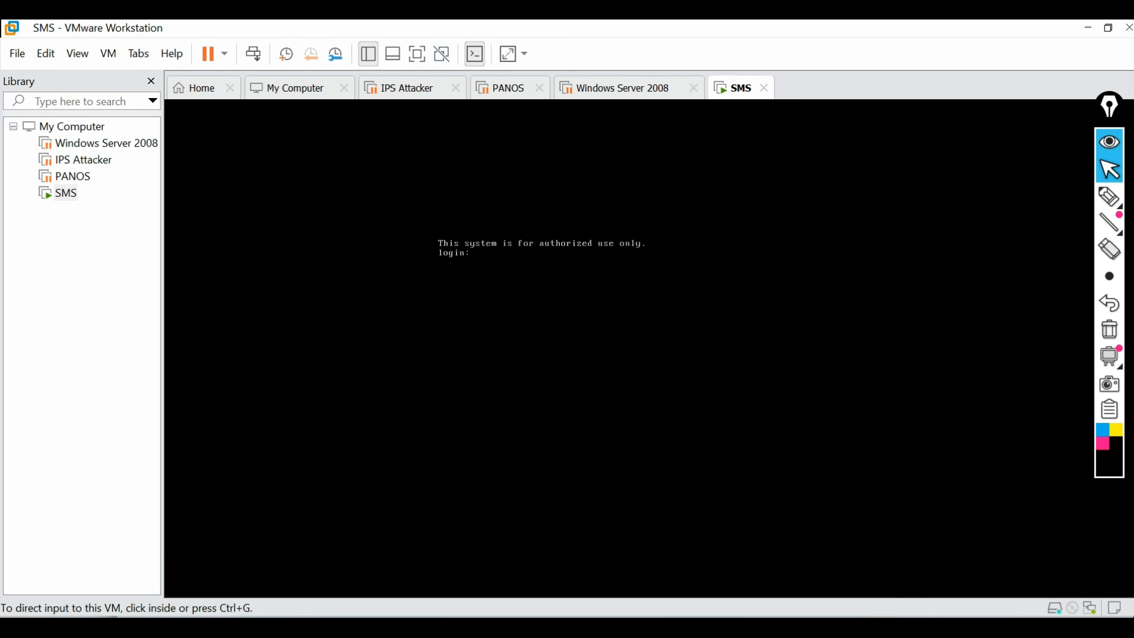
text(pi)
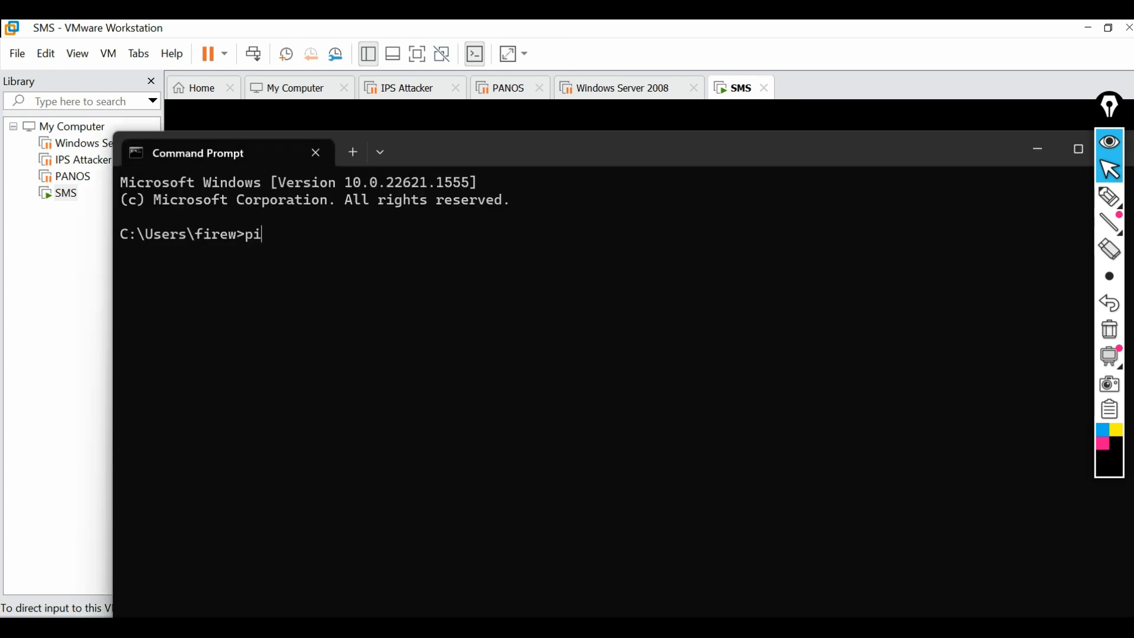
text(ng 192.168.1.100)
key(Return)
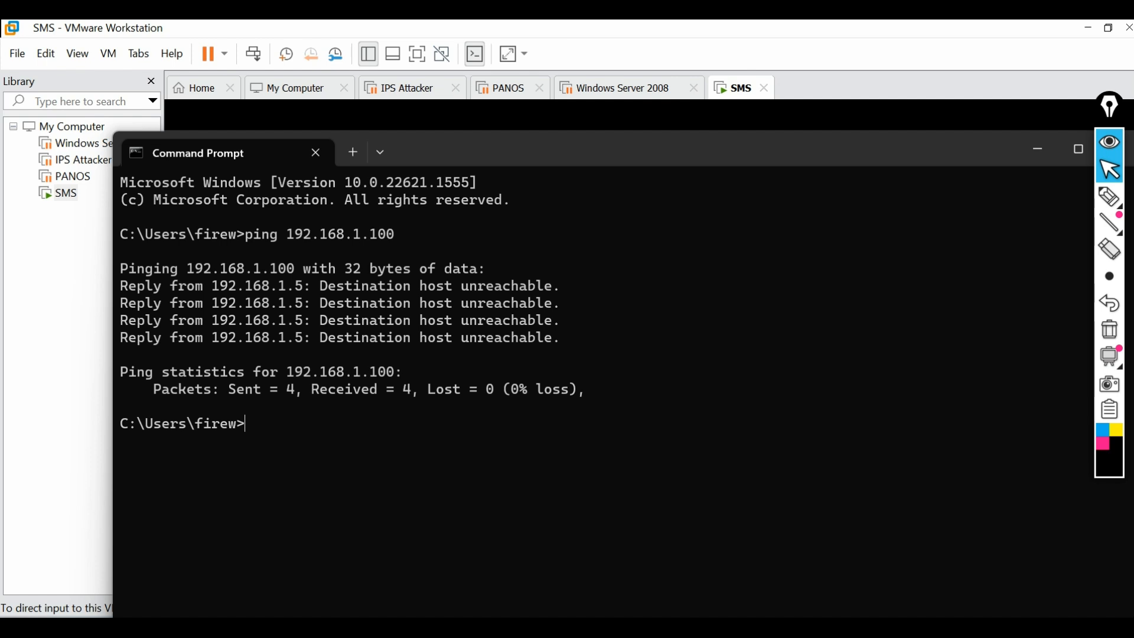
key(Up)
key(Return)
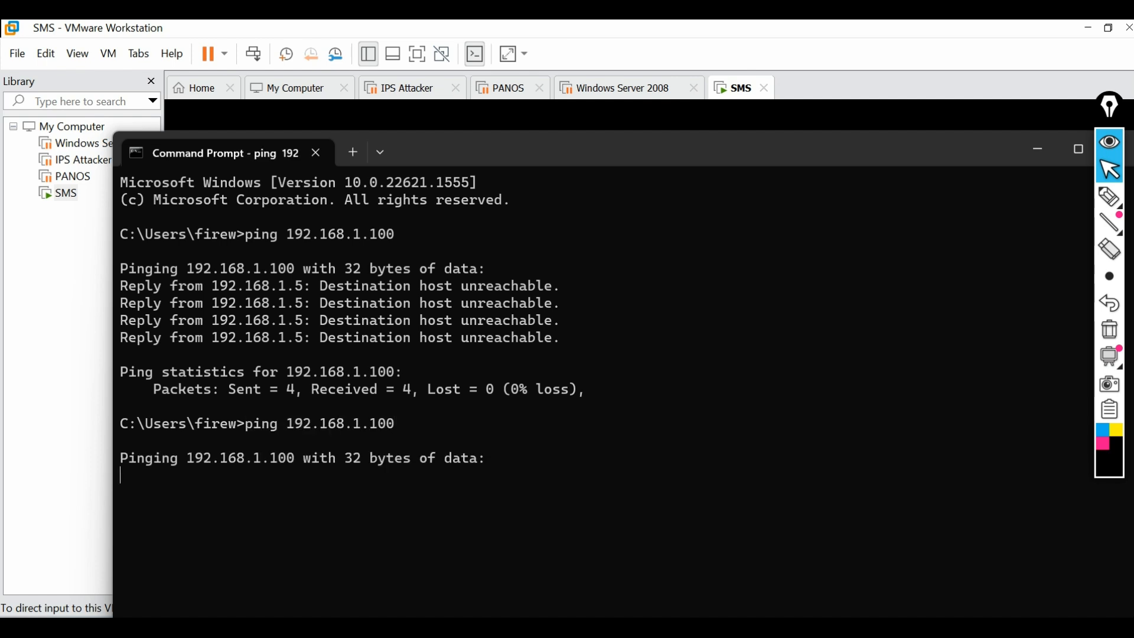